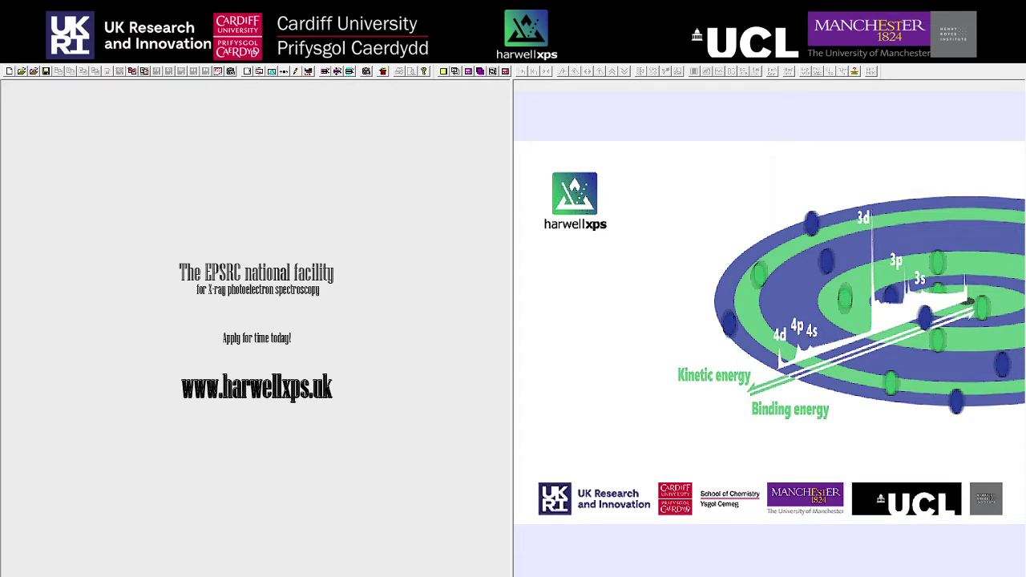
# Step: Open the Nickel (II) Nitrate VAMAS file from the Inorganic Compounds folder
pyautogui.click(21, 71)
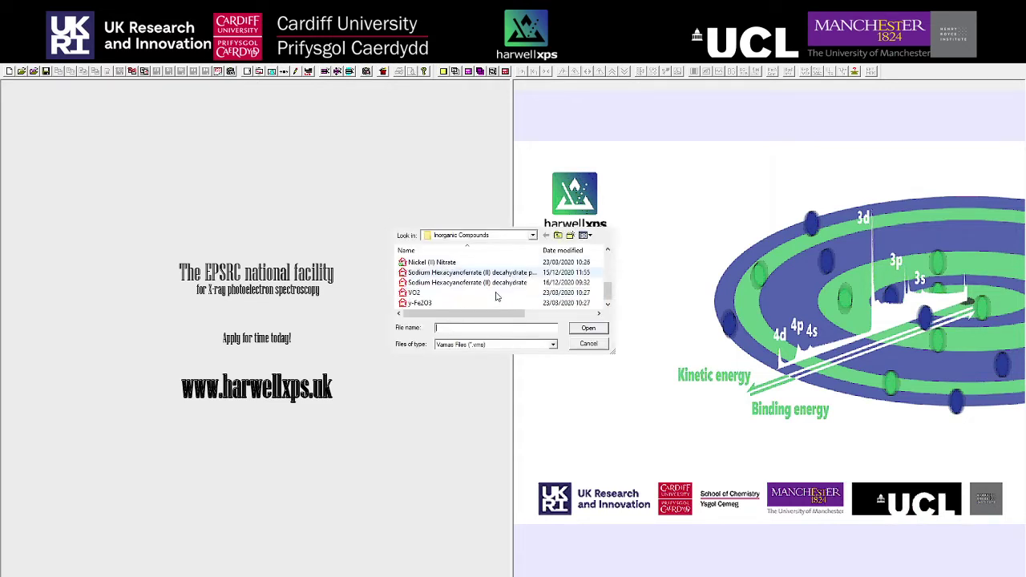
pyautogui.doubleClick(445, 262)
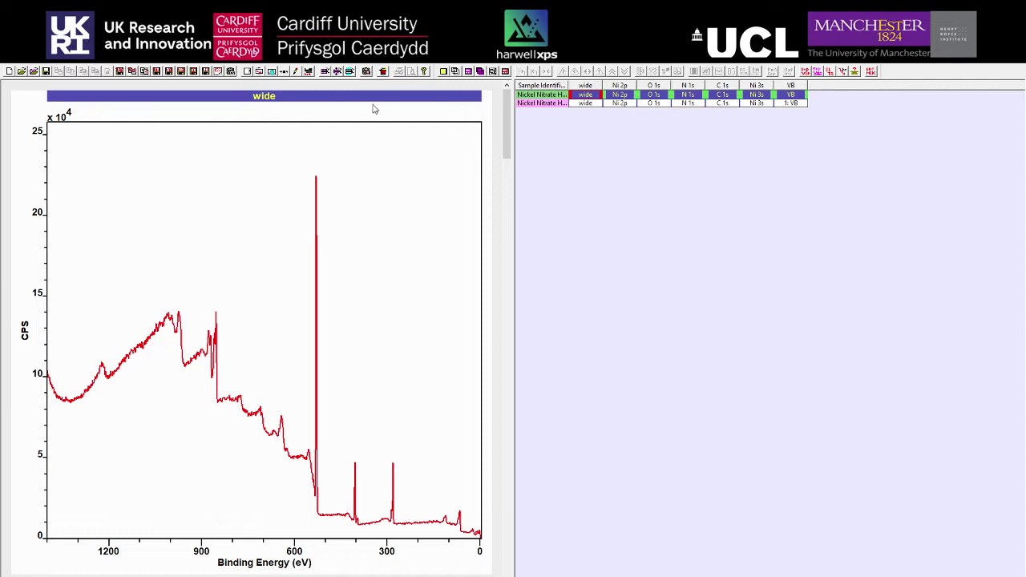
# Step: Load the CasaXPS_kratos.lib element library as a CasaXPS library input file and close the library dialog
pyautogui.click(309, 71)
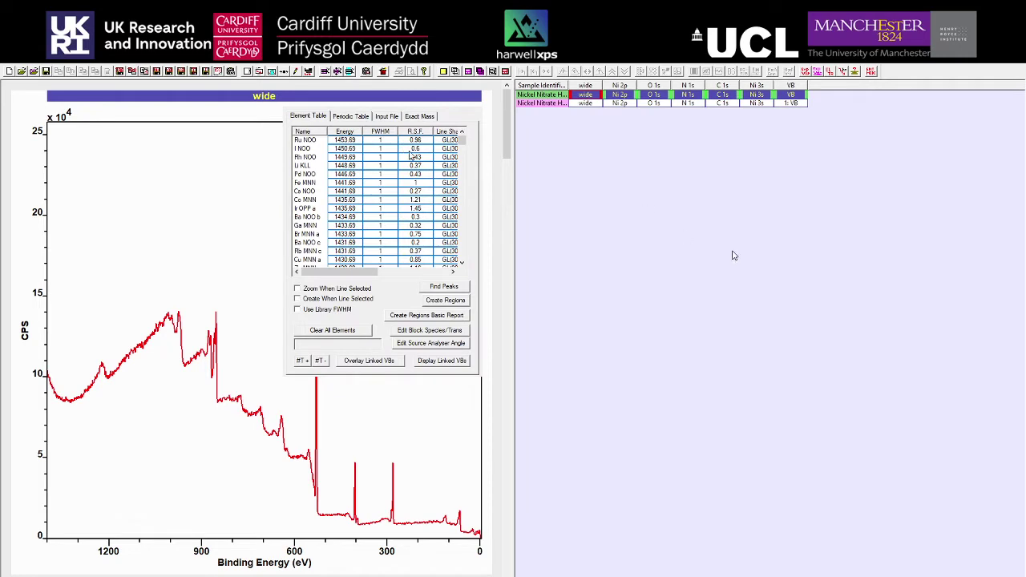
pyautogui.click(387, 116)
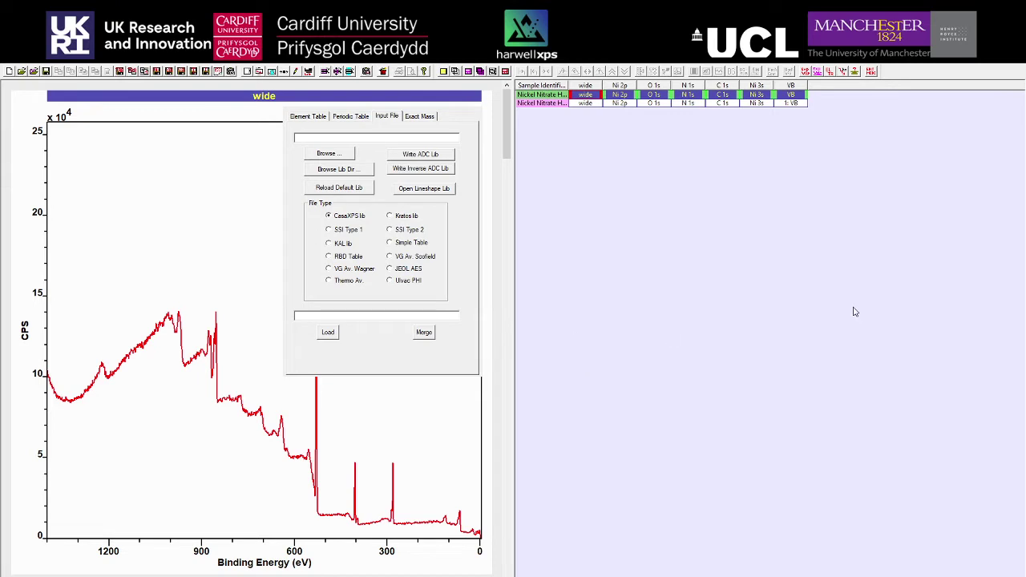
pyautogui.click(328, 332)
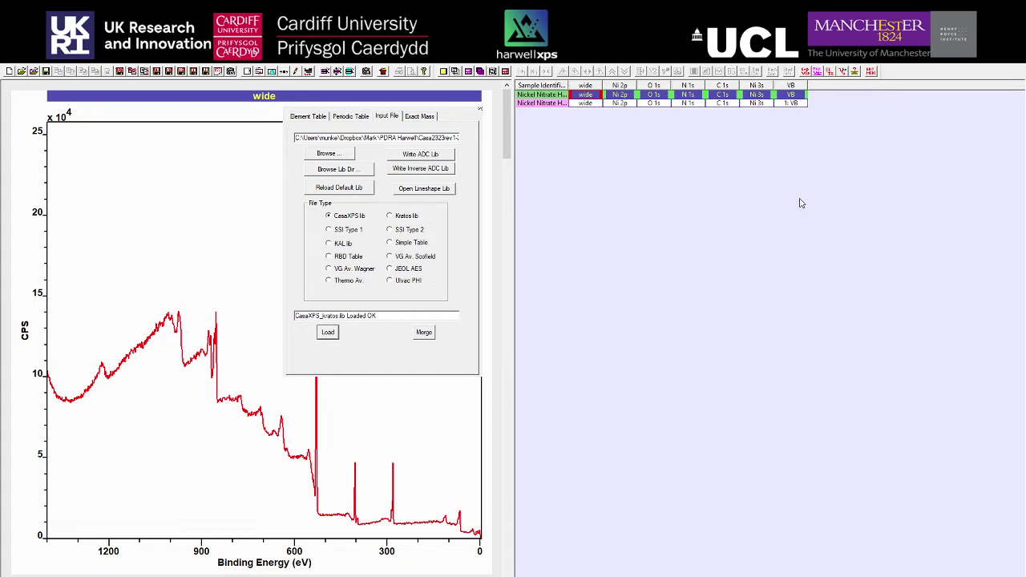
pyautogui.press('Escape')
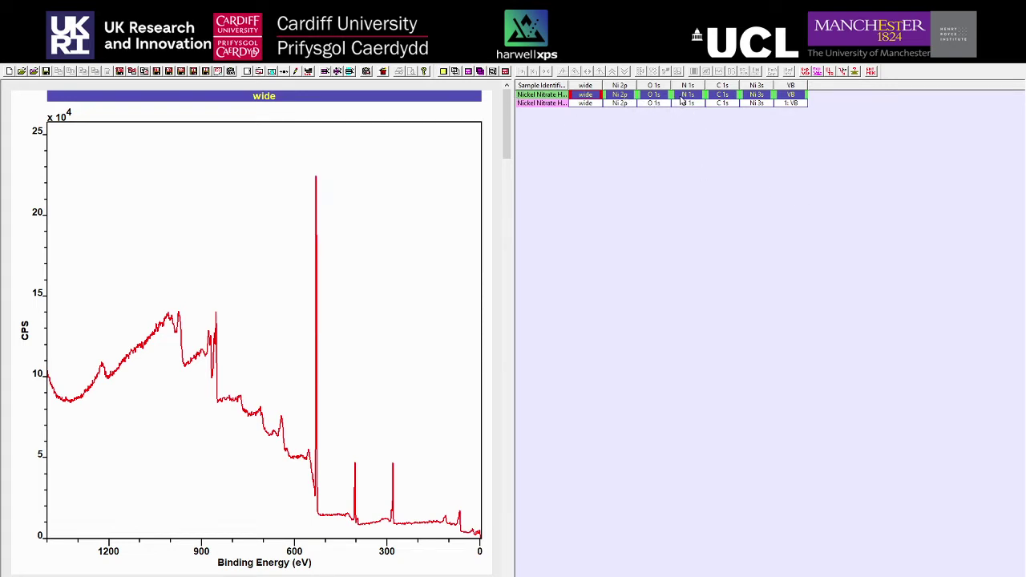
# Step: Display the C 1s spectrum of the first sample and create a quantification region on it
pyautogui.click(723, 96)
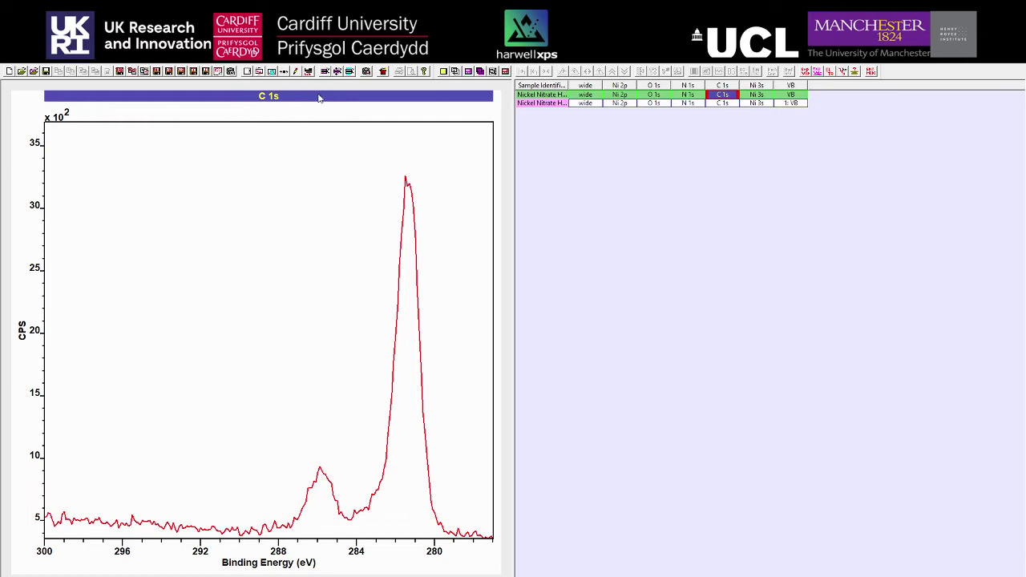
pyautogui.click(274, 73)
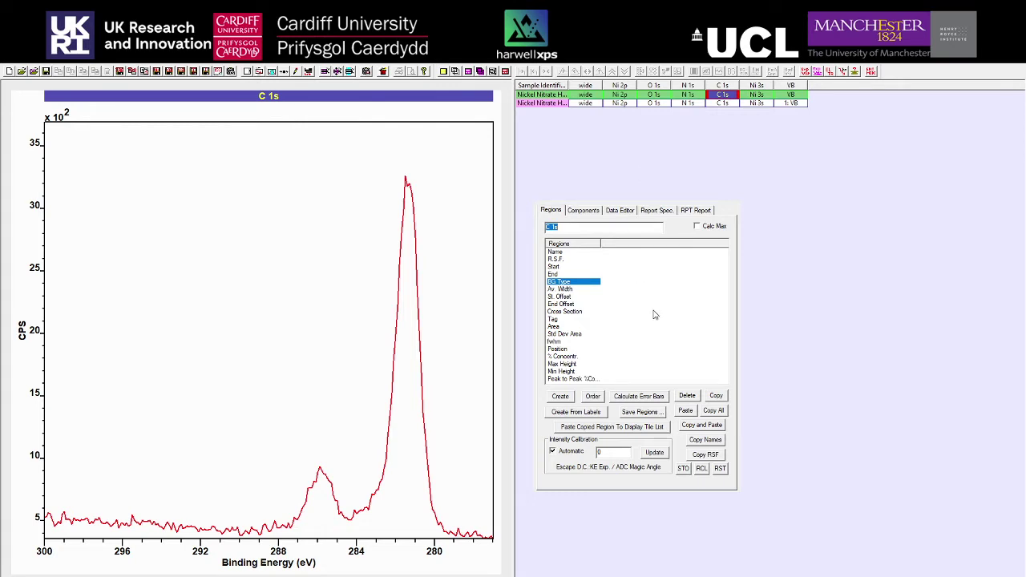
pyautogui.click(560, 397)
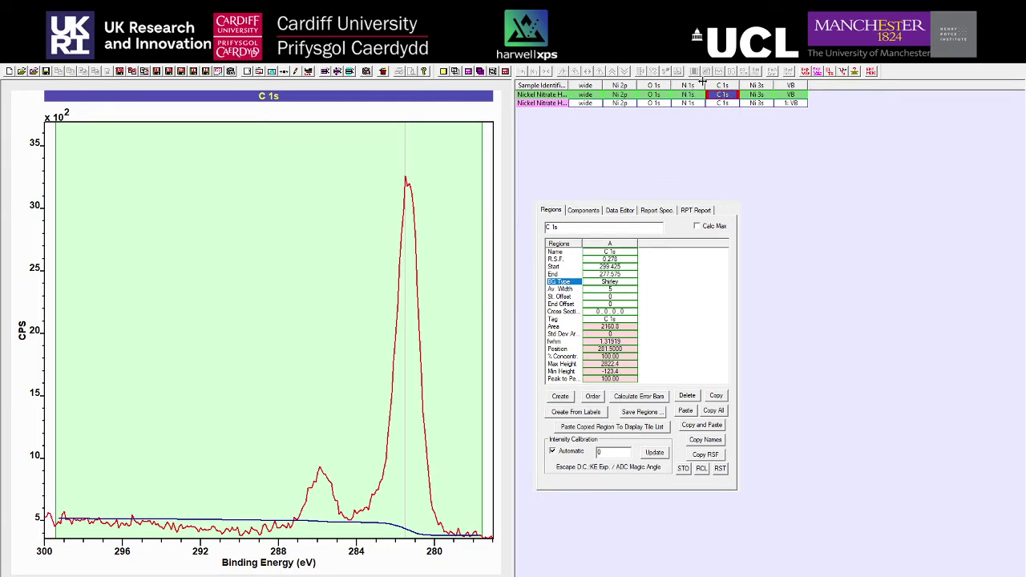
# Step: Move the C 1s region's low-energy limit to about 277.2 eV and its high-energy limit to about 290 eV
pyautogui.click(487, 150)
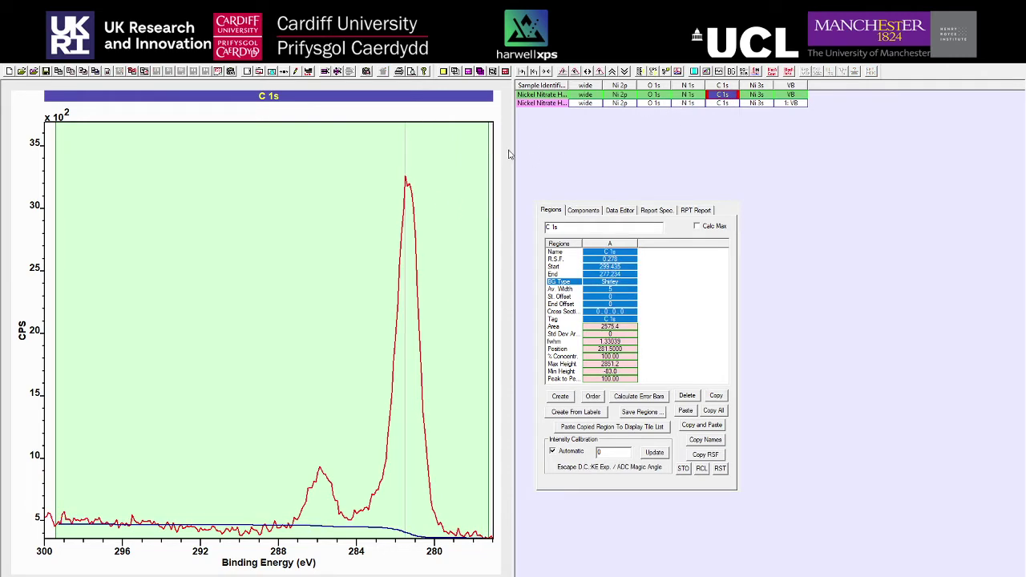
pyautogui.click(694, 72)
pyautogui.click(694, 72)
pyautogui.click(694, 72)
pyautogui.click(693, 72)
pyautogui.moveTo(58, 320); pyautogui.dragTo(243, 341)
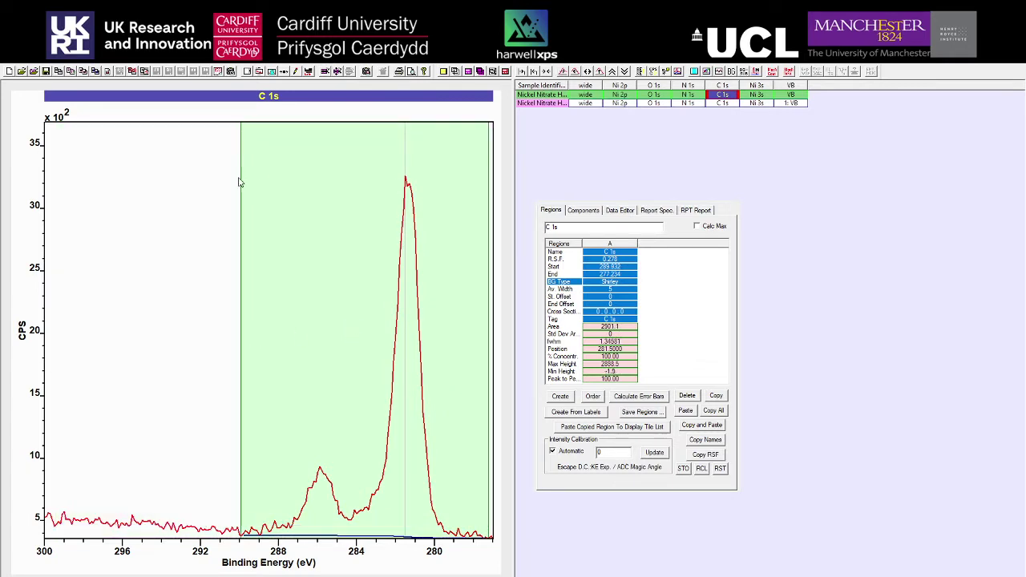
# Step: Fine-tune the C 1s region's limits on the plot to about 290.2 eV start and 277.6 eV end
pyautogui.moveTo(487, 211)
pyautogui.mouseDown()
pyautogui.moveTo(459, 213)
pyautogui.moveTo(476, 213)
pyautogui.mouseUp()
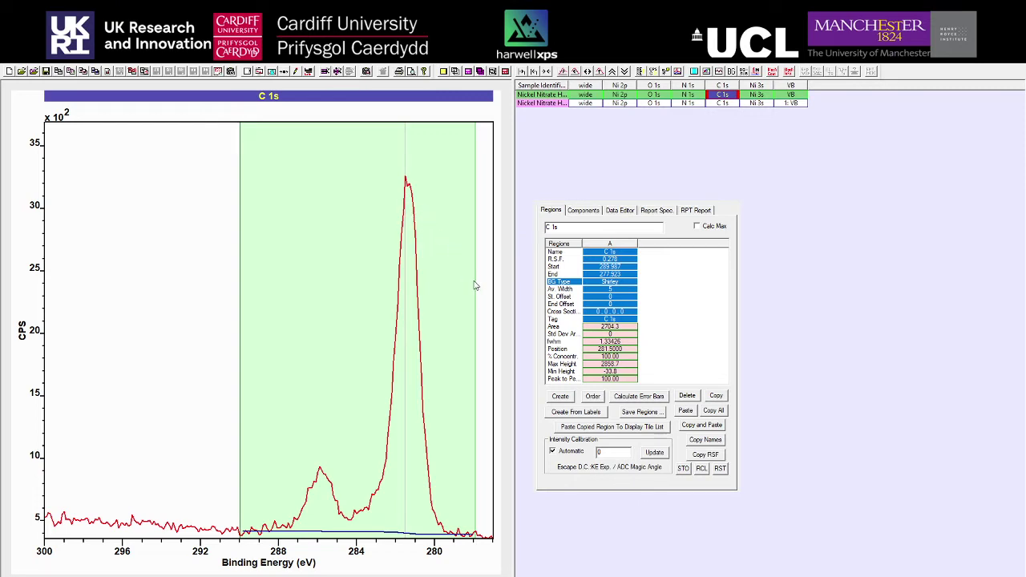
pyautogui.moveTo(474, 284)
pyautogui.mouseDown()
pyautogui.moveTo(460, 289)
pyautogui.moveTo(469, 288)
pyautogui.mouseUp()
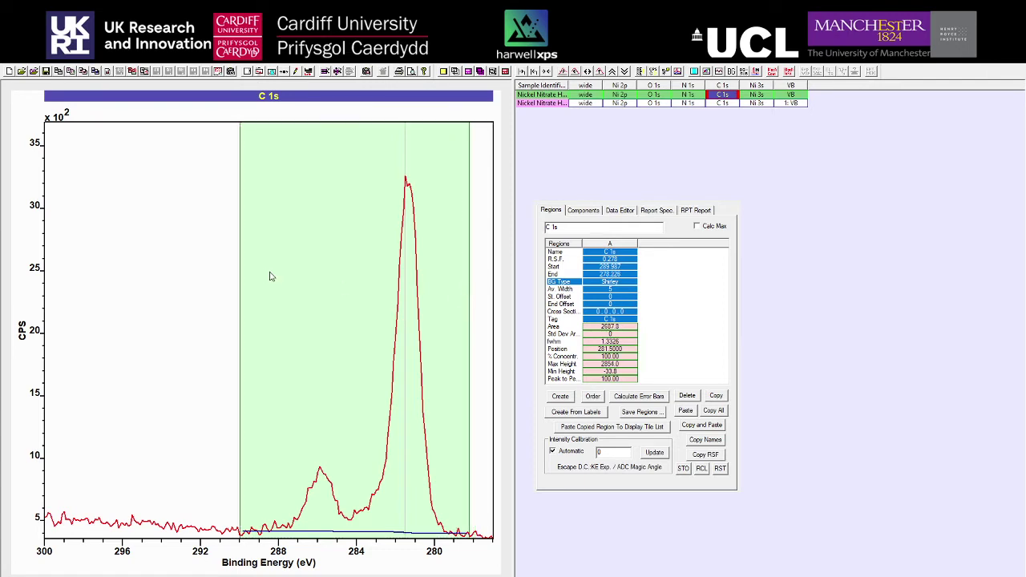
pyautogui.moveTo(238, 271)
pyautogui.mouseDown()
pyautogui.moveTo(153, 265)
pyautogui.moveTo(237, 270)
pyautogui.mouseUp()
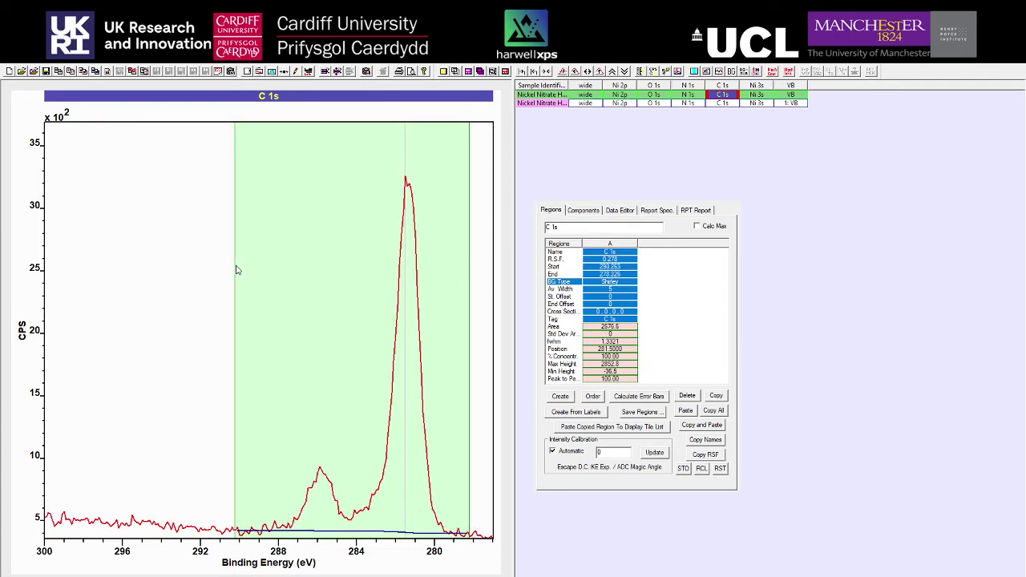
pyautogui.moveTo(469, 304); pyautogui.dragTo(481, 298)
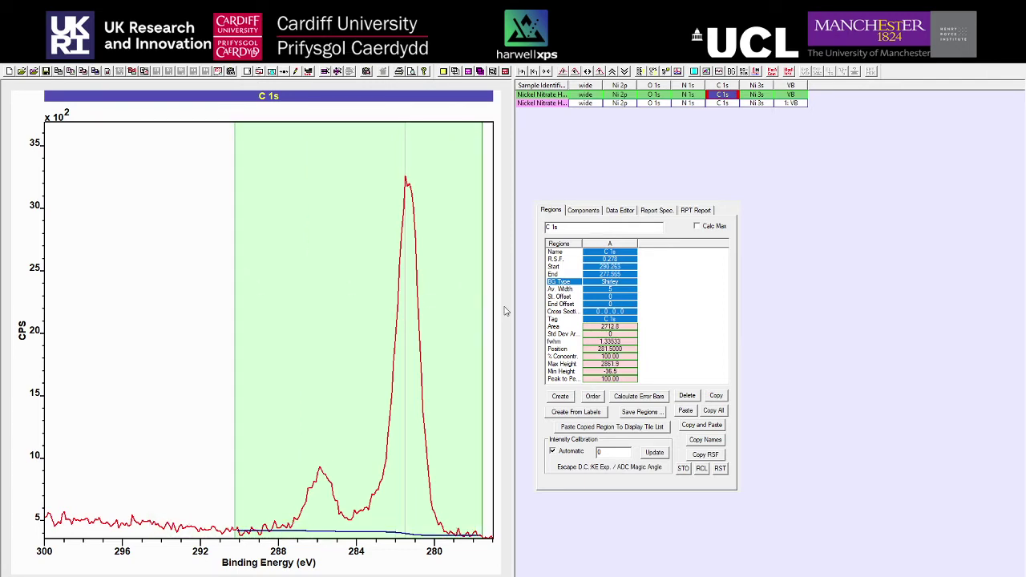
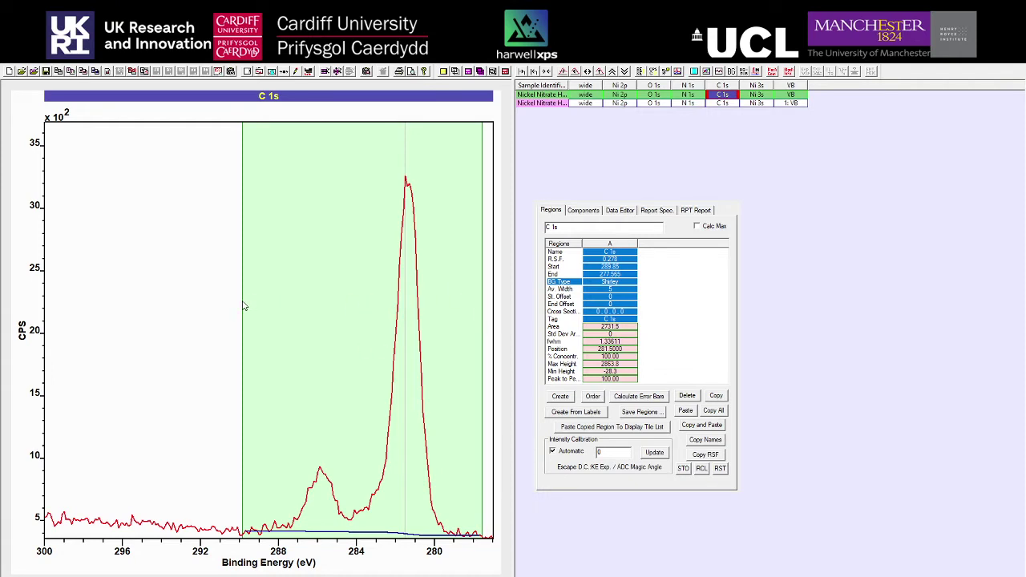
pyautogui.moveTo(244, 306)
pyautogui.mouseDown()
pyautogui.moveTo(228, 305)
pyautogui.moveTo(238, 306)
pyautogui.mouseUp()
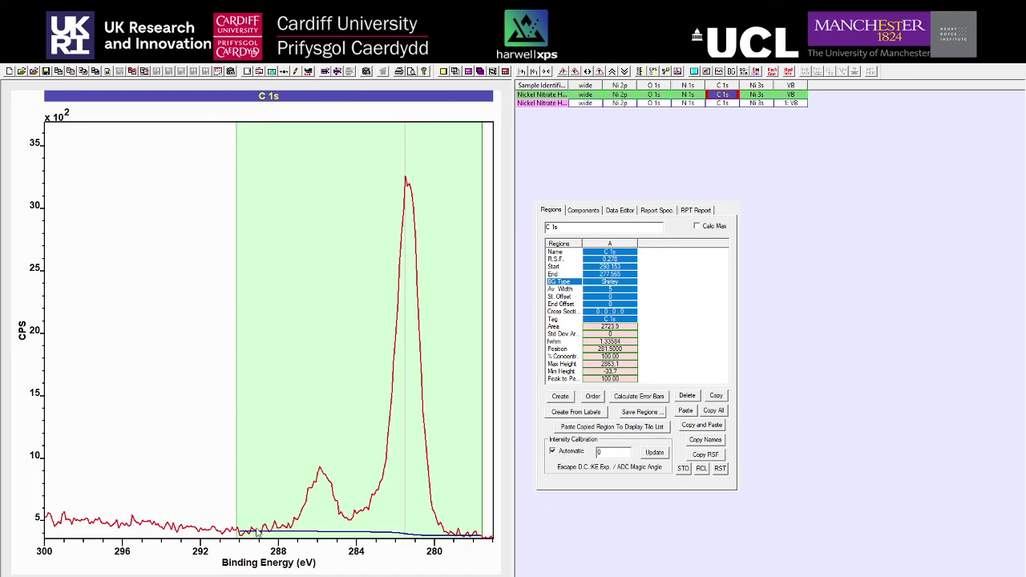
# Step: Widen the C 1s region's start to about 299 eV to compare the background, and bring it in to about 291.1 eV
pyautogui.moveTo(237, 438); pyautogui.dragTo(79, 440)
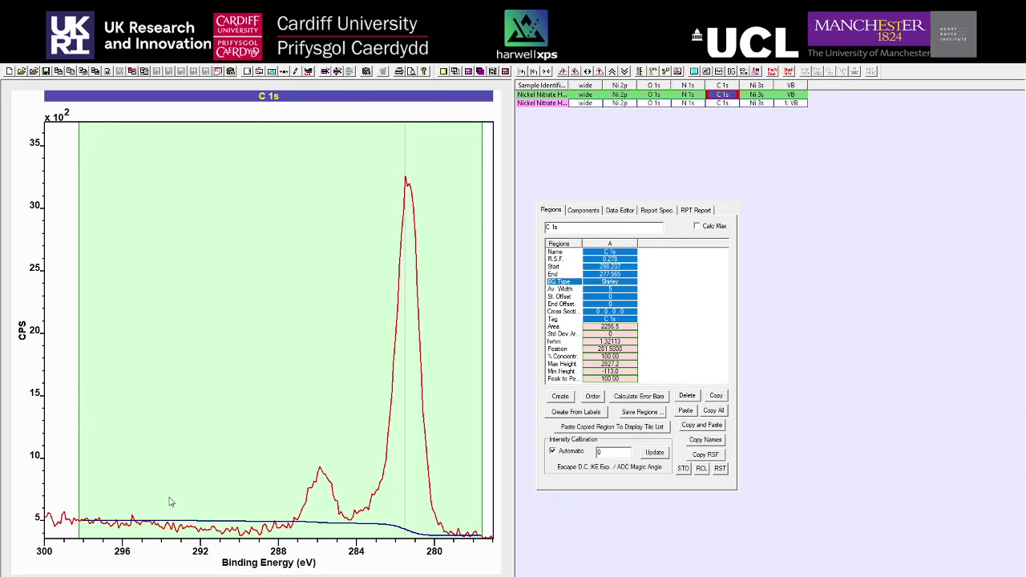
pyautogui.moveTo(80, 445); pyautogui.dragTo(66, 446)
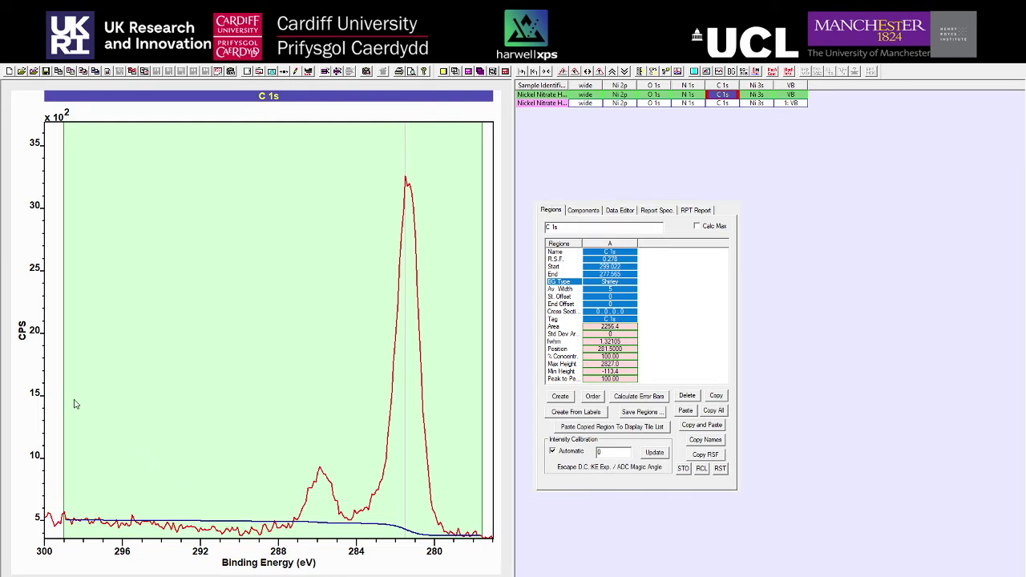
pyautogui.moveTo(66, 403); pyautogui.dragTo(226, 427)
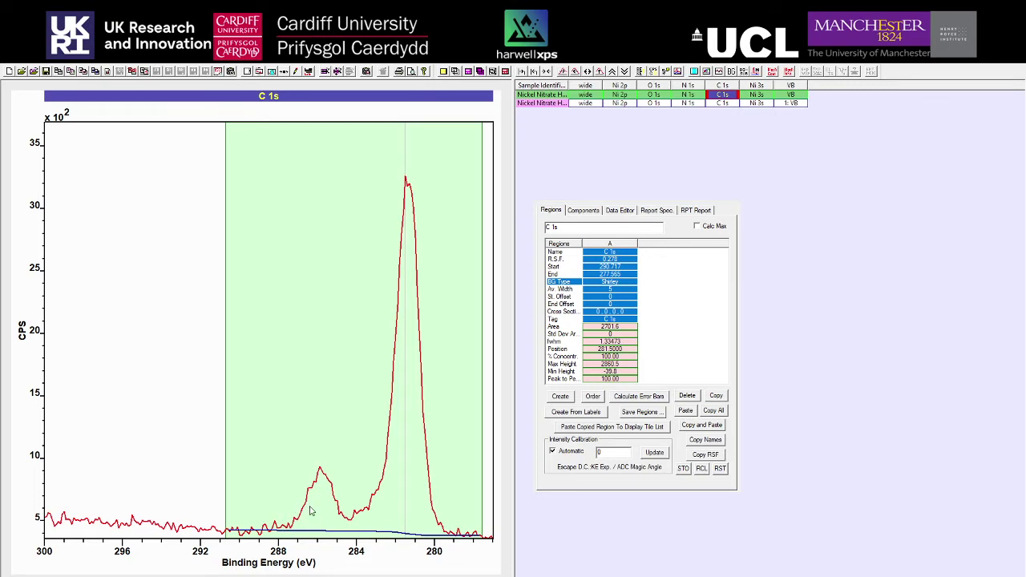
pyautogui.moveTo(230, 473)
pyautogui.mouseDown()
pyautogui.moveTo(153, 471)
pyautogui.moveTo(218, 471)
pyautogui.mouseUp()
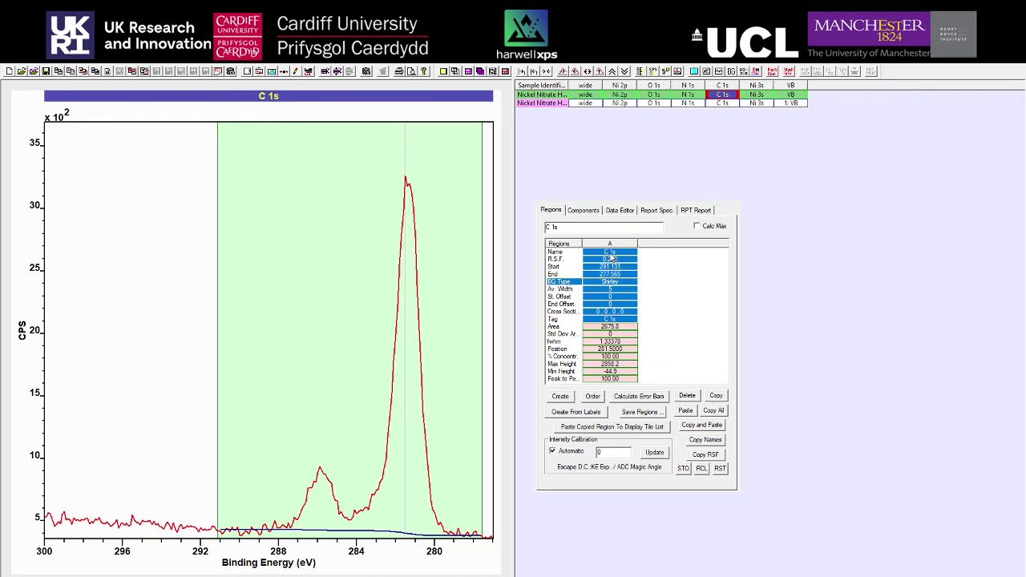
# Step: Rename the C 1s region as Area 1
pyautogui.click(609, 252)
pyautogui.doubleClick(599, 251)
pyautogui.click(603, 252)
pyautogui.moveTo(598, 252); pyautogui.dragTo(561, 257)
pyautogui.write('Area 1')
pyautogui.press('Return')
# Step: Rename the region as Ru 3d
pyautogui.click(606, 252)
pyautogui.moveTo(603, 253); pyautogui.dragTo(558, 257)
pyautogui.write('Ru 3d')
# Step: Set the region's relative sensitivity factor (R.S.F.) to 4.273
pyautogui.click(613, 259)
pyautogui.doubleClick(603, 259)
pyautogui.click(615, 253)
pyautogui.click(602, 260)
pyautogui.press('BackSpace')
pyautogui.press('BackSpace')
pyautogui.press('BackSpace')
pyautogui.press('BackSpace')
pyautogui.press('BackSpace')
pyautogui.write('4.273')
pyautogui.click(602, 267)
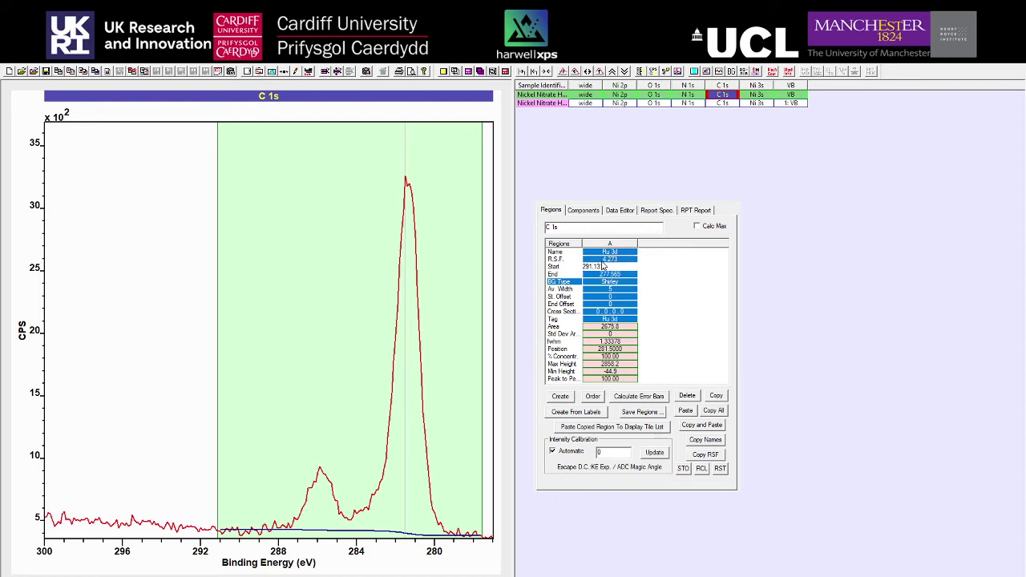
# Step: Rename the region back to C 1s
pyautogui.click(601, 251)
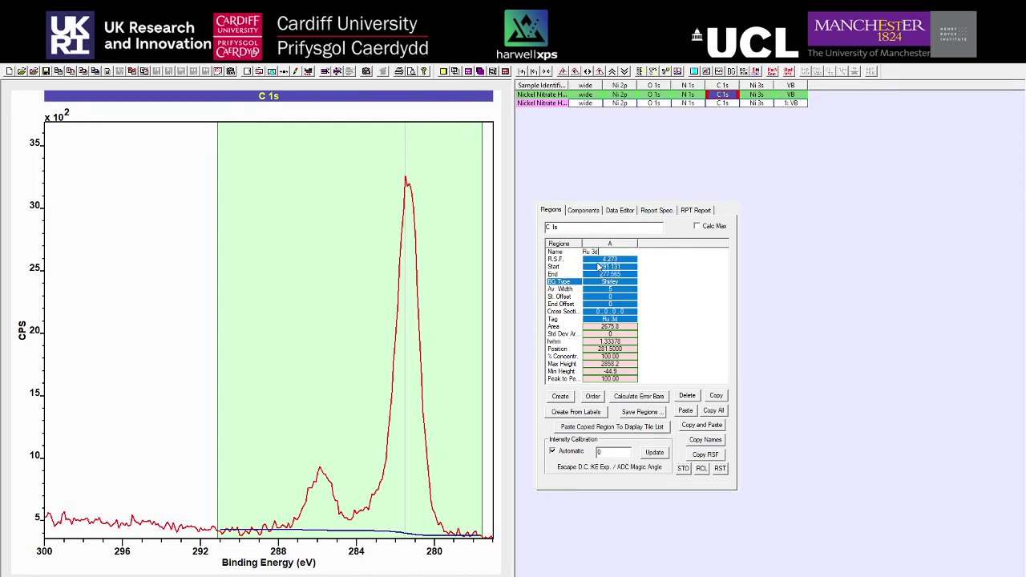
pyautogui.click(600, 260)
pyautogui.click(602, 252)
pyautogui.write('C 1s')
pyautogui.press('Return')
# Step: Set the C 1s region's R.S.F. to 0.278
pyautogui.press('BackSpace')
pyautogui.press('BackSpace')
pyautogui.press('BackSpace')
pyautogui.press('BackSpace')
pyautogui.press('BackSpace')
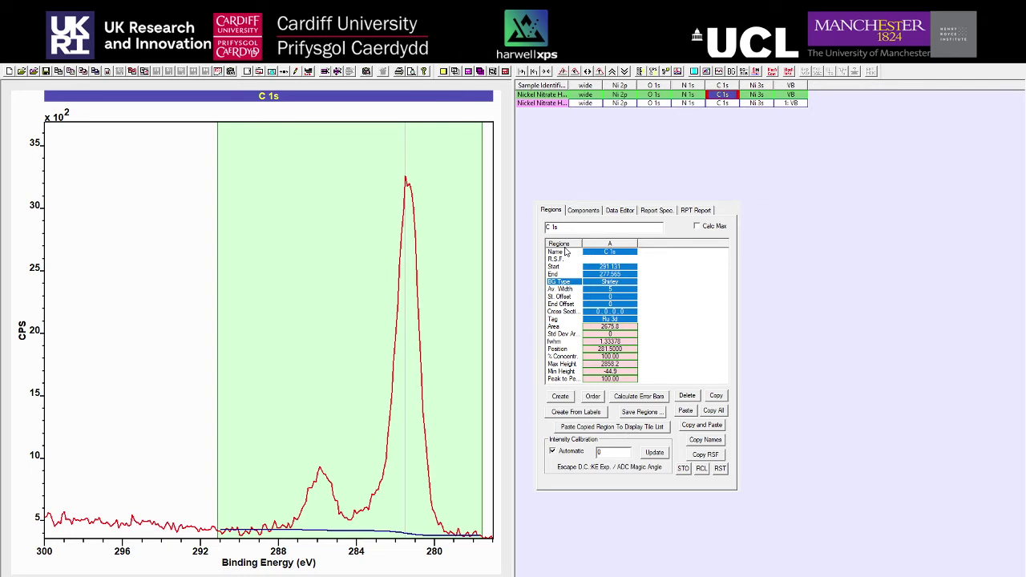
pyautogui.write('0.278')
pyautogui.press('Return')
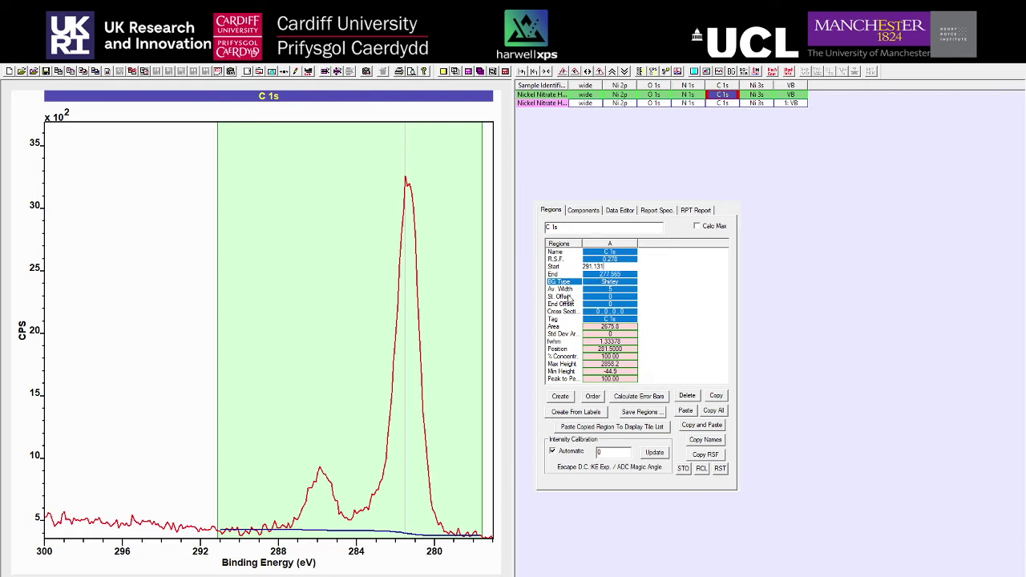
# Step: Set the C 1s region's start to exactly 291 eV and its end to 278 eV
pyautogui.moveTo(480, 268)
pyautogui.mouseDown()
pyautogui.moveTo(468, 268)
pyautogui.moveTo(477, 268)
pyautogui.mouseUp()
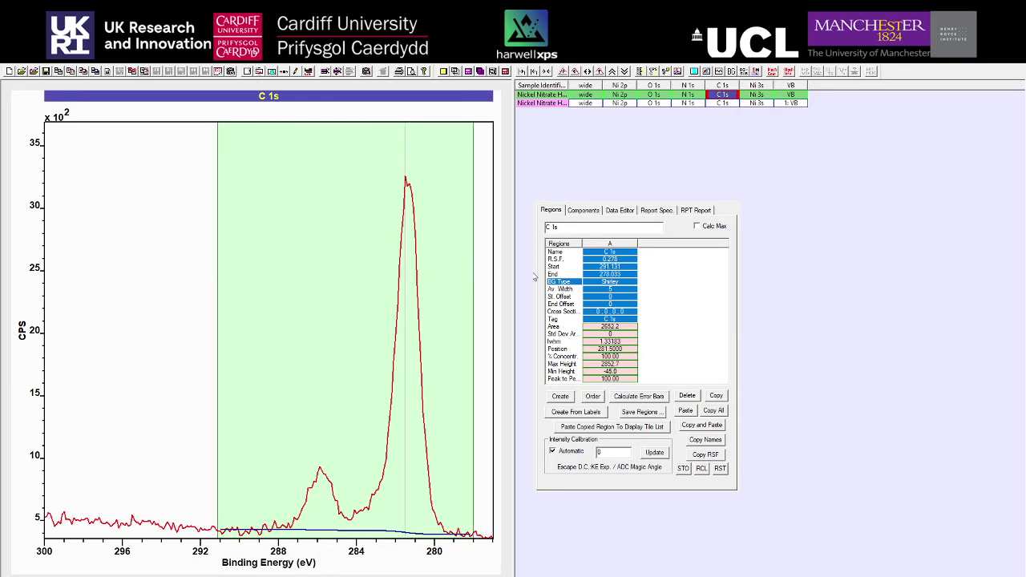
pyautogui.click(609, 267)
pyautogui.write('291')
pyautogui.press('Return')
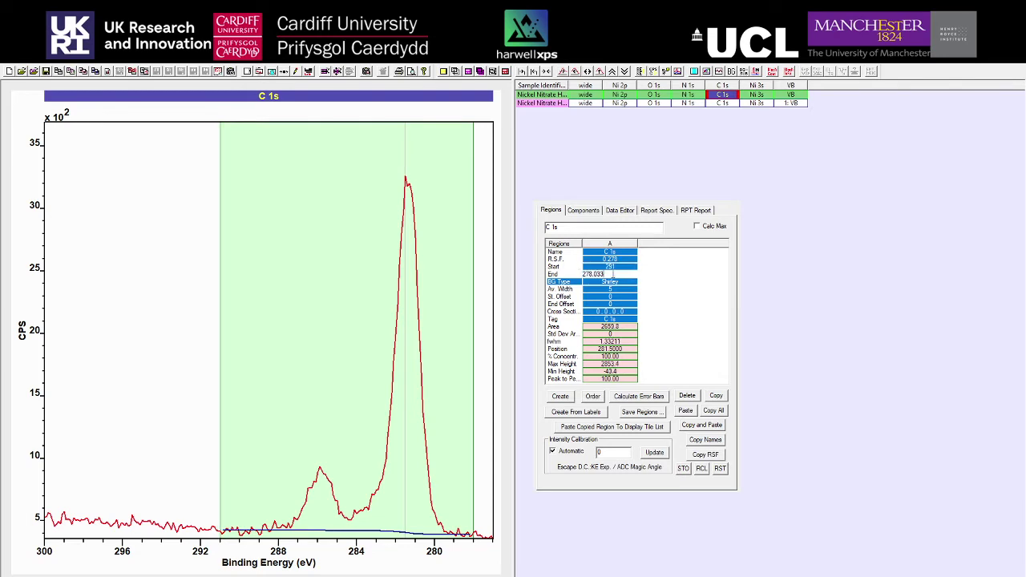
pyautogui.moveTo(604, 274); pyautogui.dragTo(574, 279)
pyautogui.write('278')
pyautogui.press('Return')
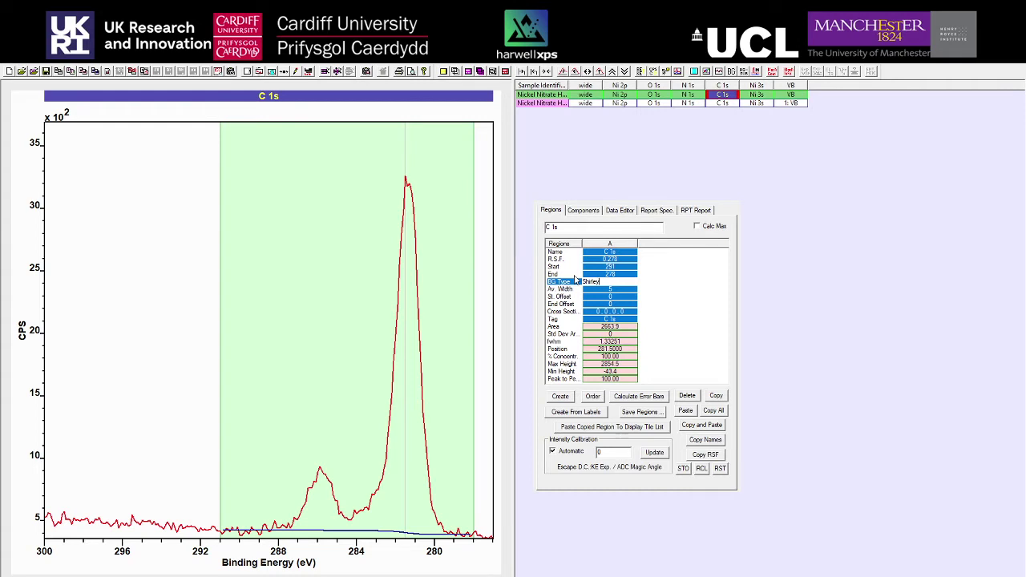
# Step: Set the C 1s region's background type to Linear
pyautogui.press('Return')
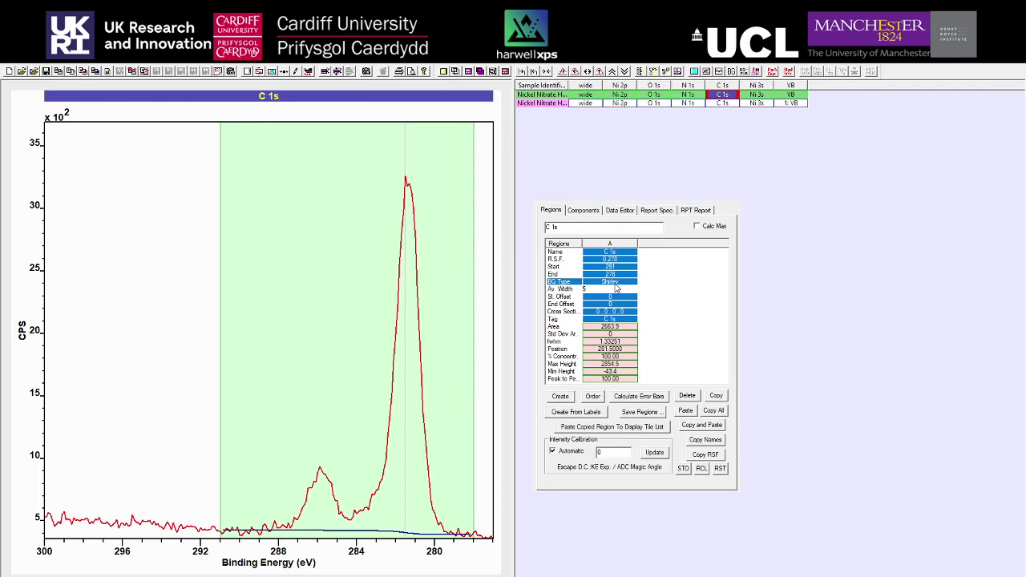
pyautogui.click(616, 281)
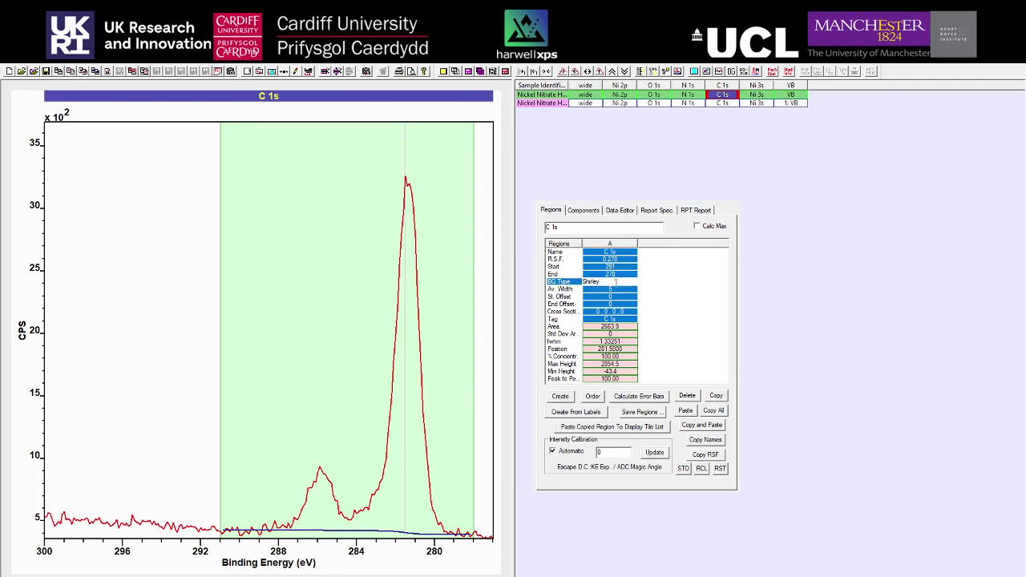
pyautogui.doubleClick(596, 282)
pyautogui.write('linear')
pyautogui.press('Return')
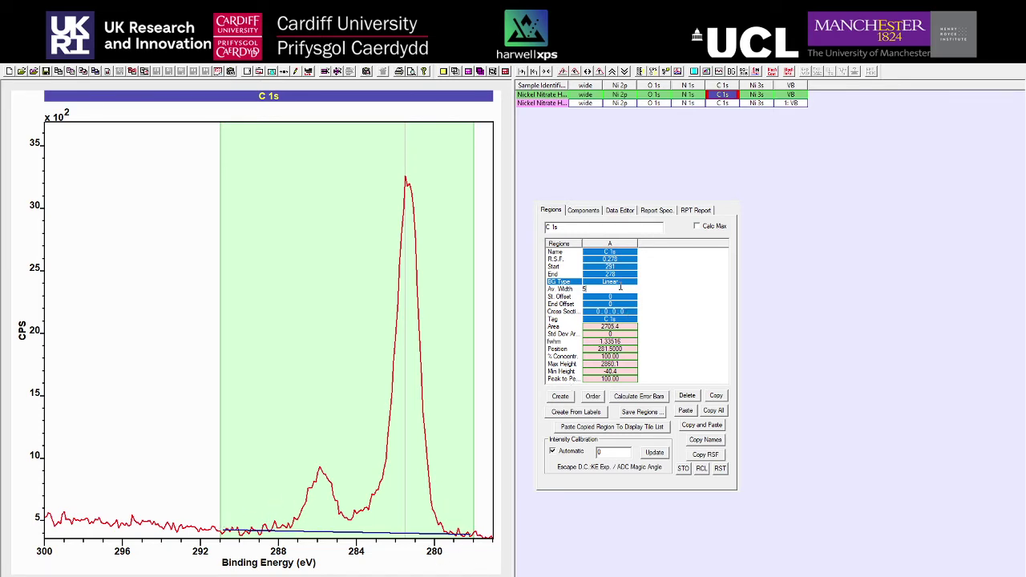
# Step: Switch the region's background type to Shirley and back to Linear to compare the two backgrounds
pyautogui.click(617, 284)
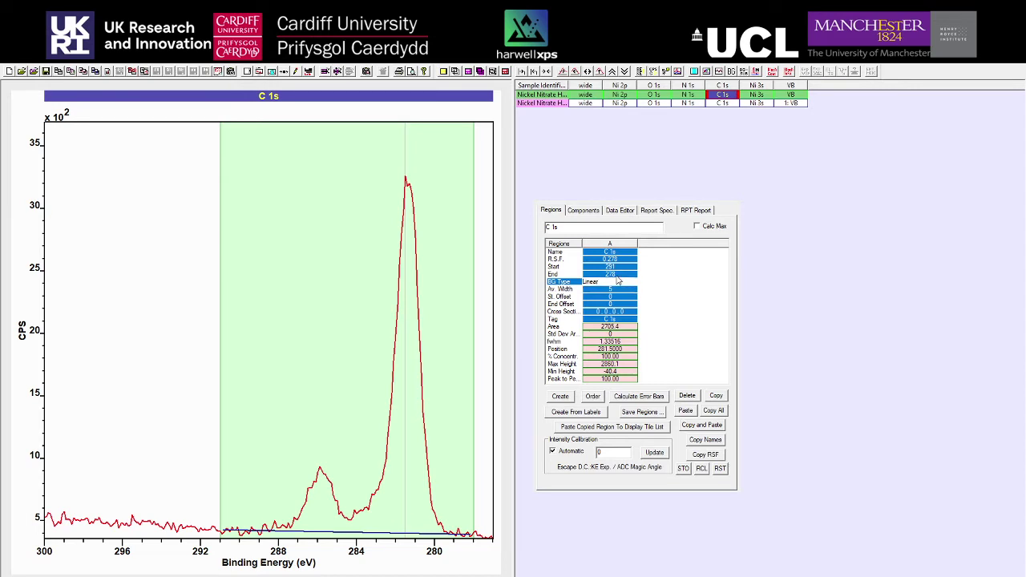
pyautogui.doubleClick(602, 283)
pyautogui.write('S')
pyautogui.click(603, 289)
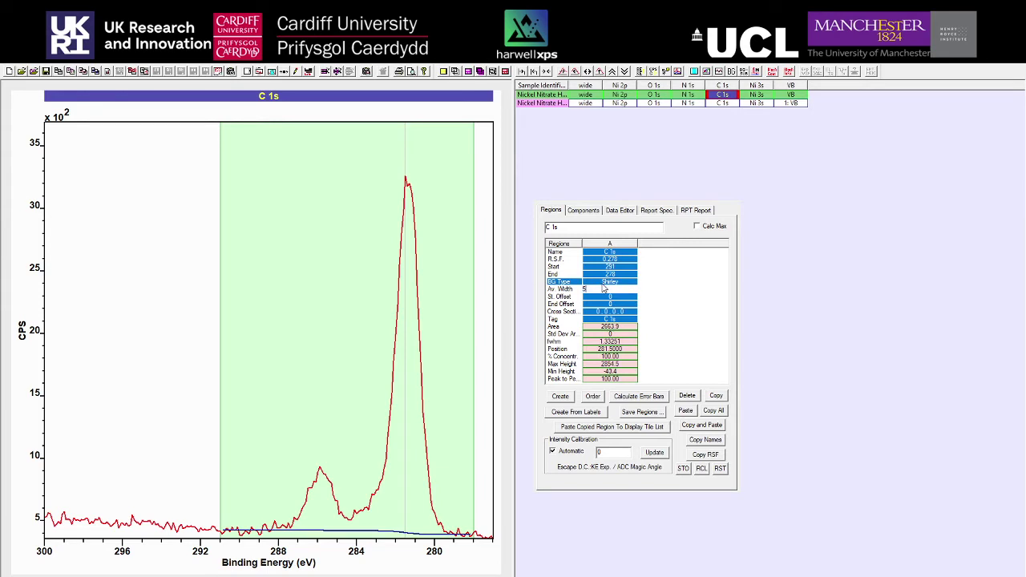
pyautogui.click(564, 282)
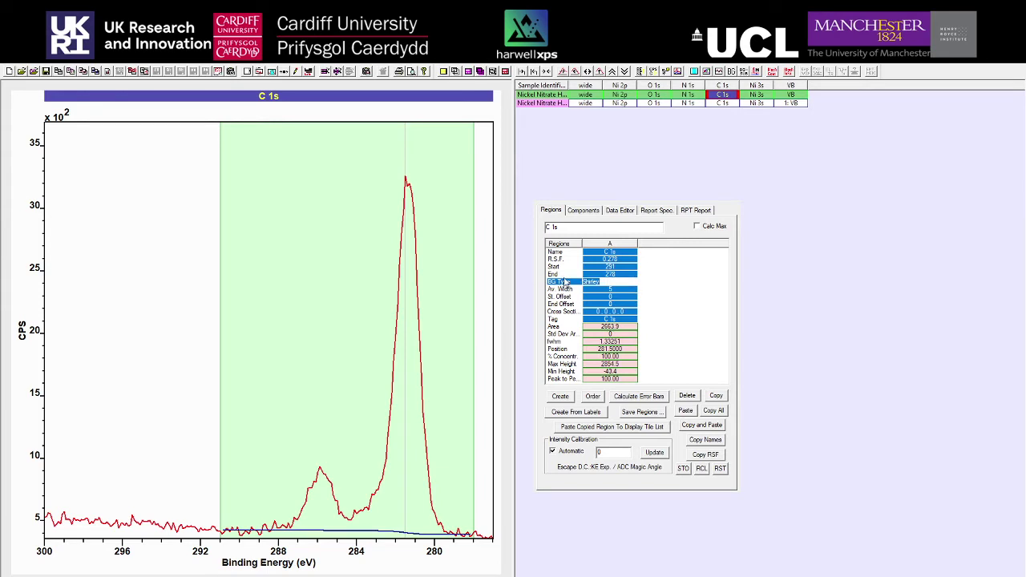
pyautogui.write('Linear')
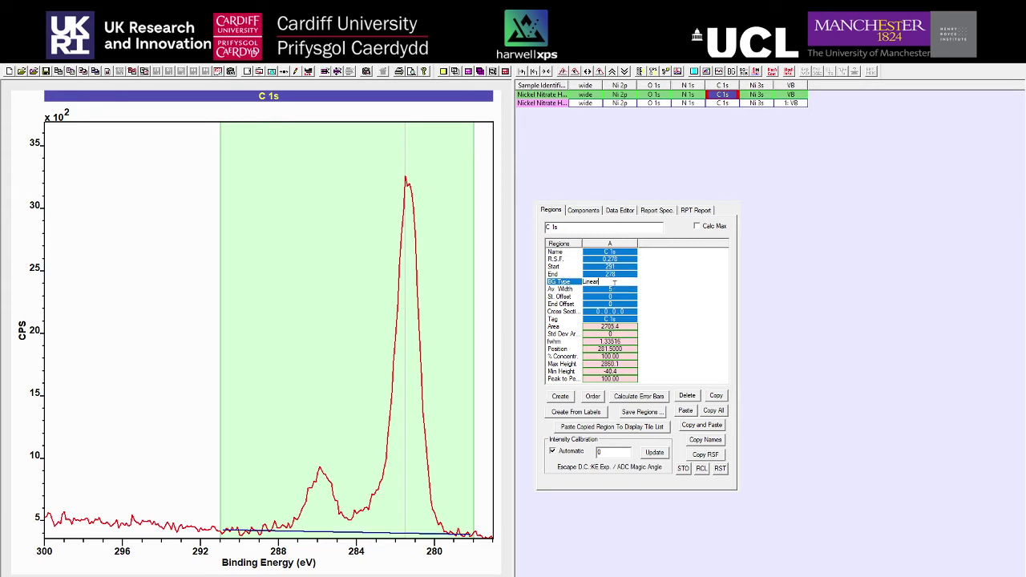
# Step: Set the C 1s region's background type to Shirley and its average width to 1
pyautogui.click(545, 291)
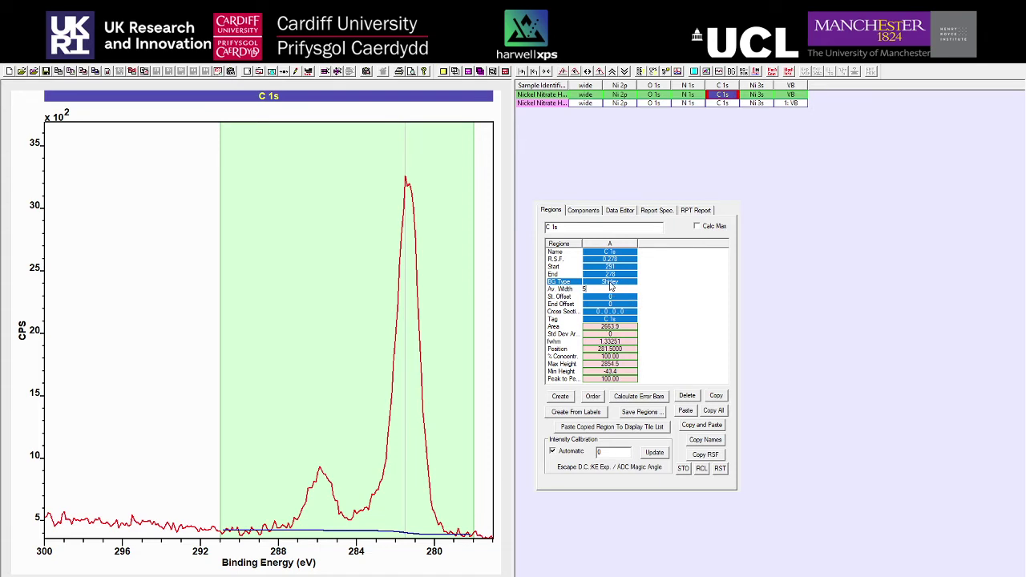
pyautogui.click(610, 284)
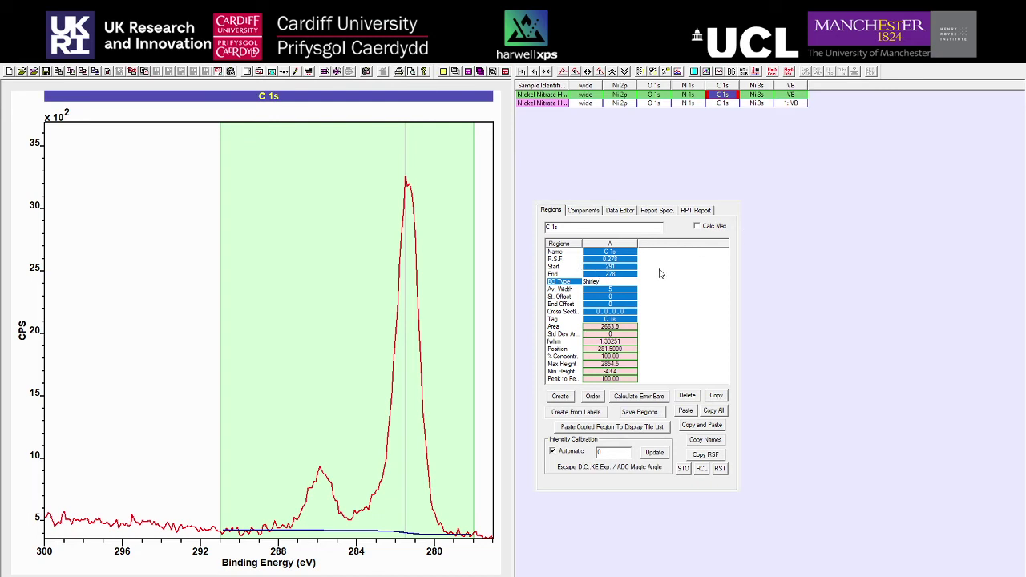
pyautogui.press('Down')
pyautogui.doubleClick(587, 288)
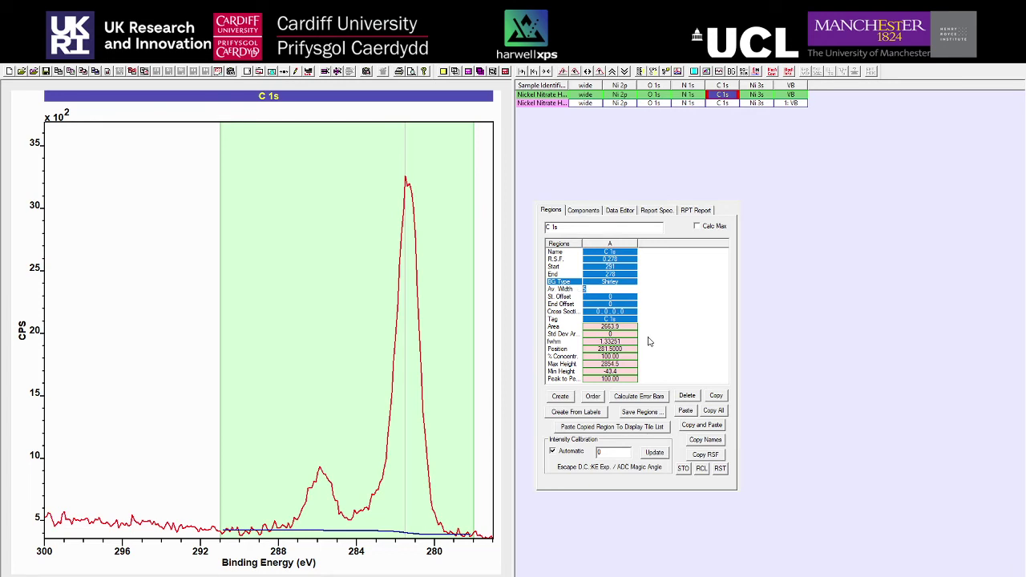
pyautogui.write('1')
pyautogui.press('Return')
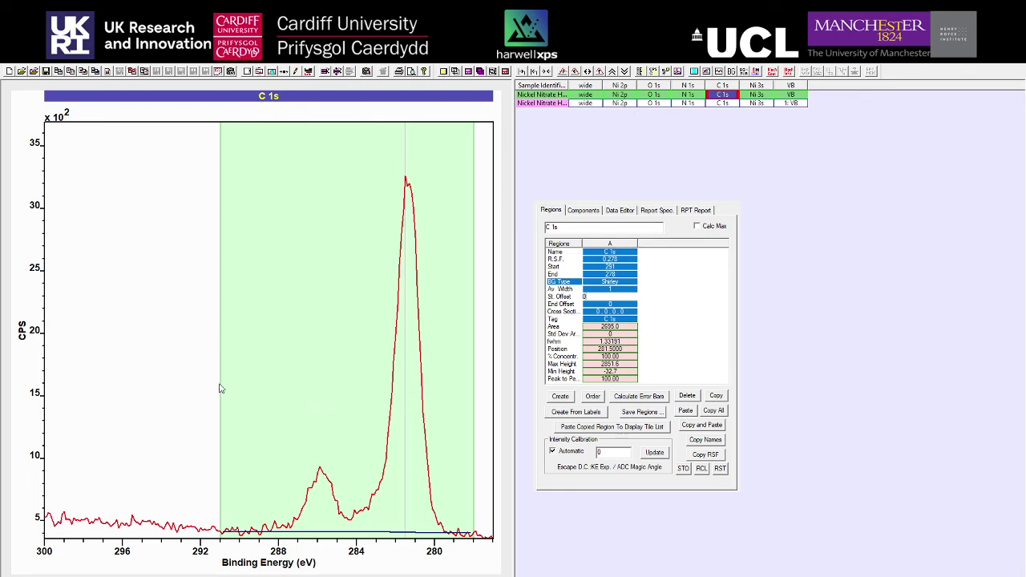
# Step: Move the C 1s region's start to about 290.3 eV and set its average width to 5
pyautogui.moveTo(220, 389)
pyautogui.mouseDown()
pyautogui.moveTo(193, 391)
pyautogui.moveTo(237, 390)
pyautogui.mouseUp()
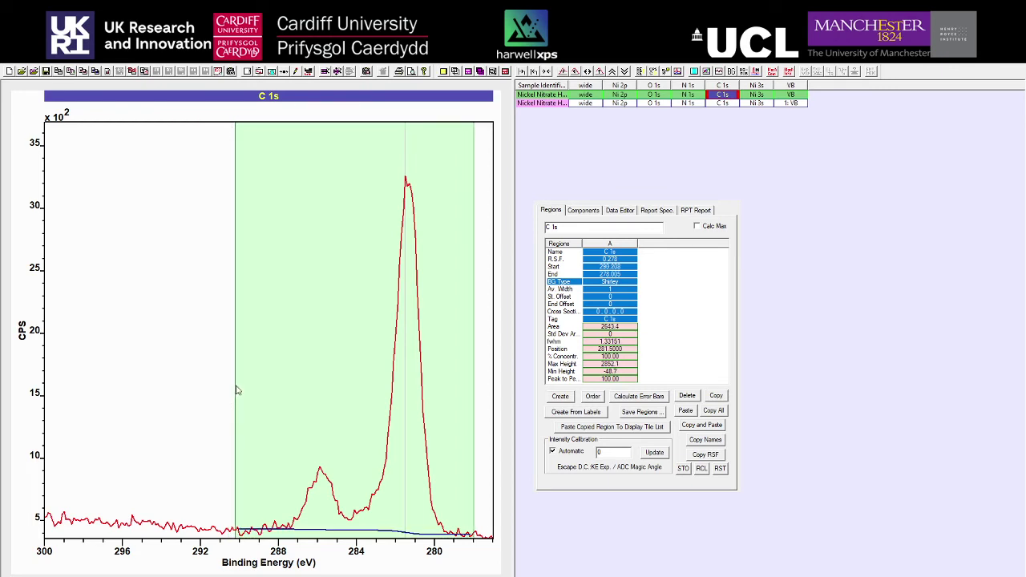
pyautogui.click(598, 289)
pyautogui.write('5')
pyautogui.click(569, 295)
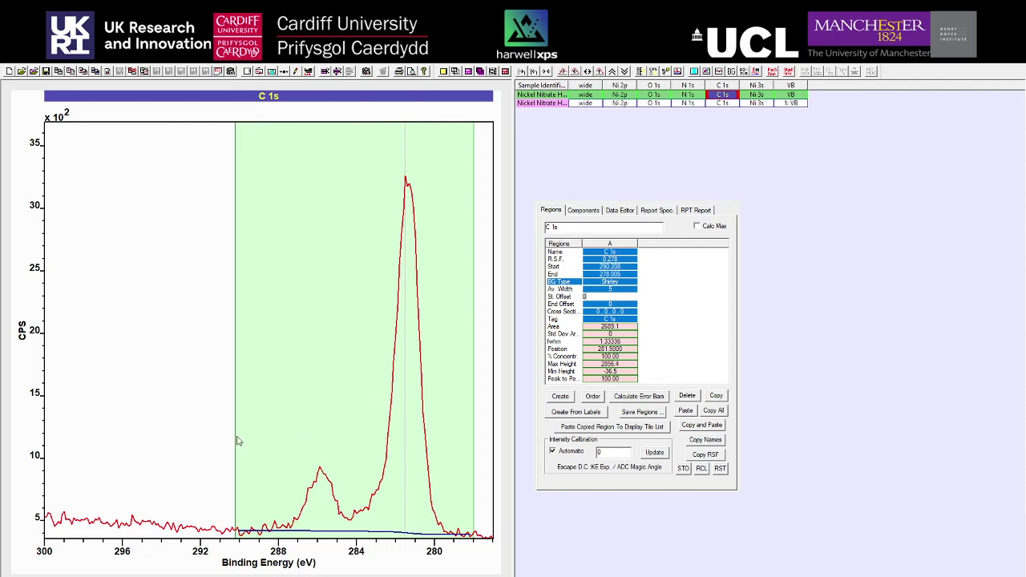
pyautogui.moveTo(236, 441)
pyautogui.mouseDown()
pyautogui.moveTo(250, 440)
pyautogui.moveTo(216, 442)
pyautogui.moveTo(235, 442)
pyautogui.mouseUp()
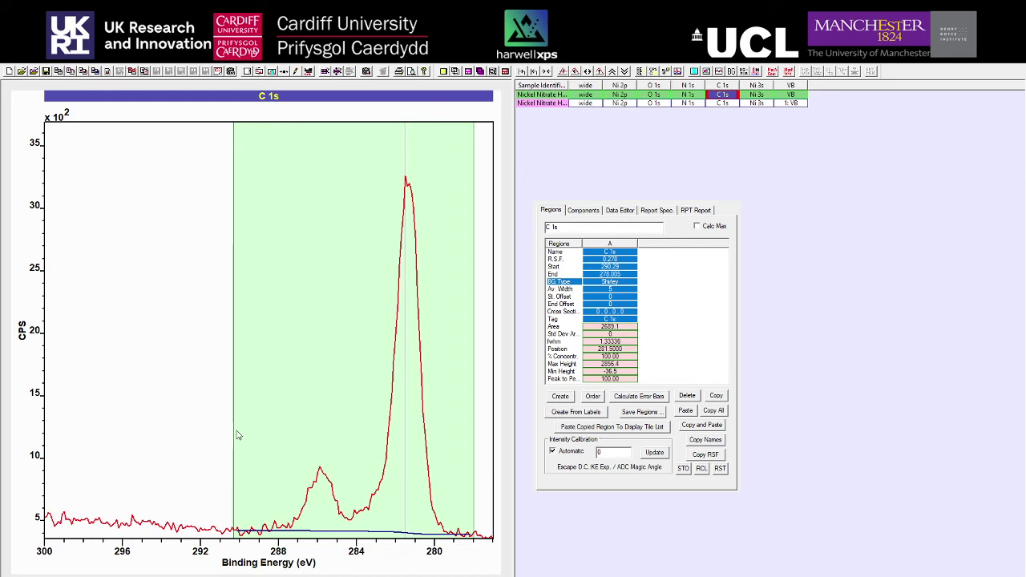
# Step: Set the C 1s region's start offset to 10
pyautogui.click(602, 296)
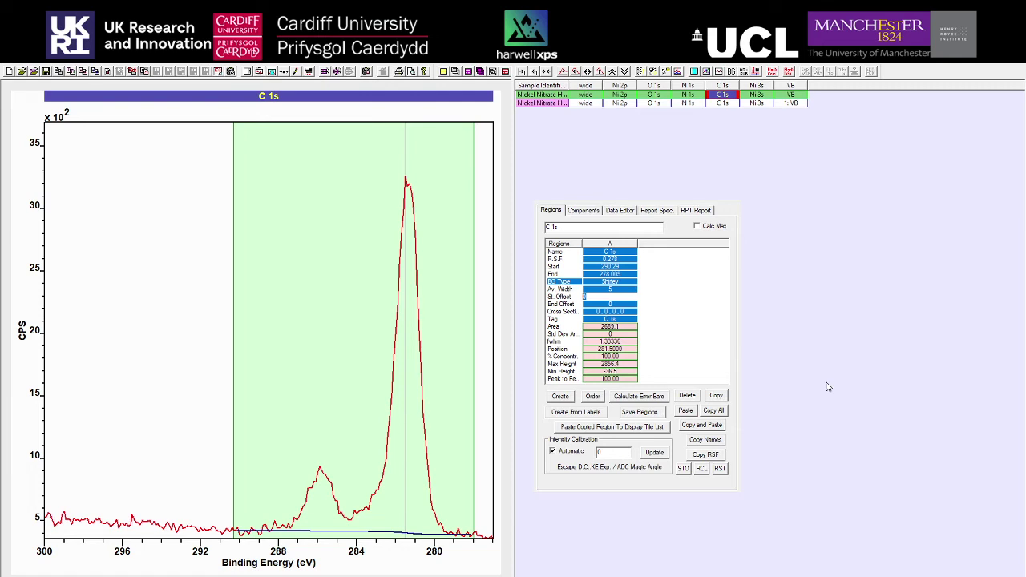
pyautogui.write('10')
pyautogui.press('Return')
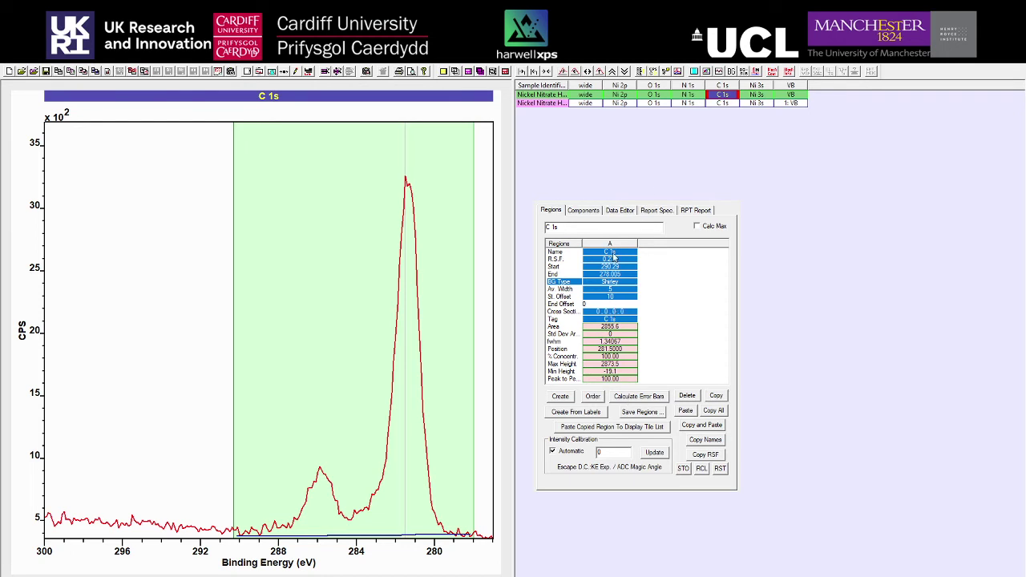
# Step: Create a quantification region on the Ni 2p spectrum and move its start to about 868.1 eV
pyautogui.click(630, 98)
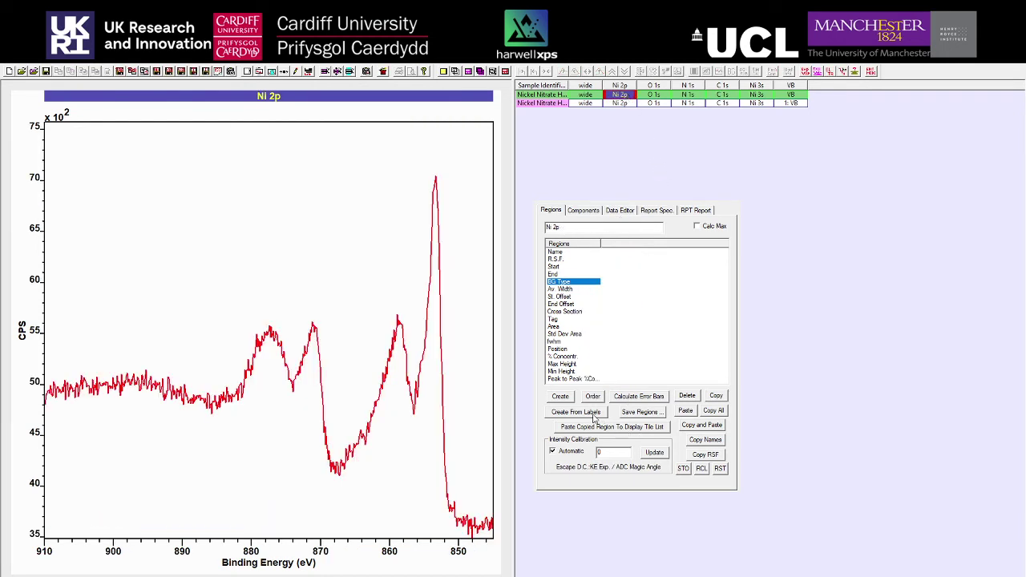
pyautogui.click(560, 396)
pyautogui.moveTo(62, 286); pyautogui.dragTo(335, 304)
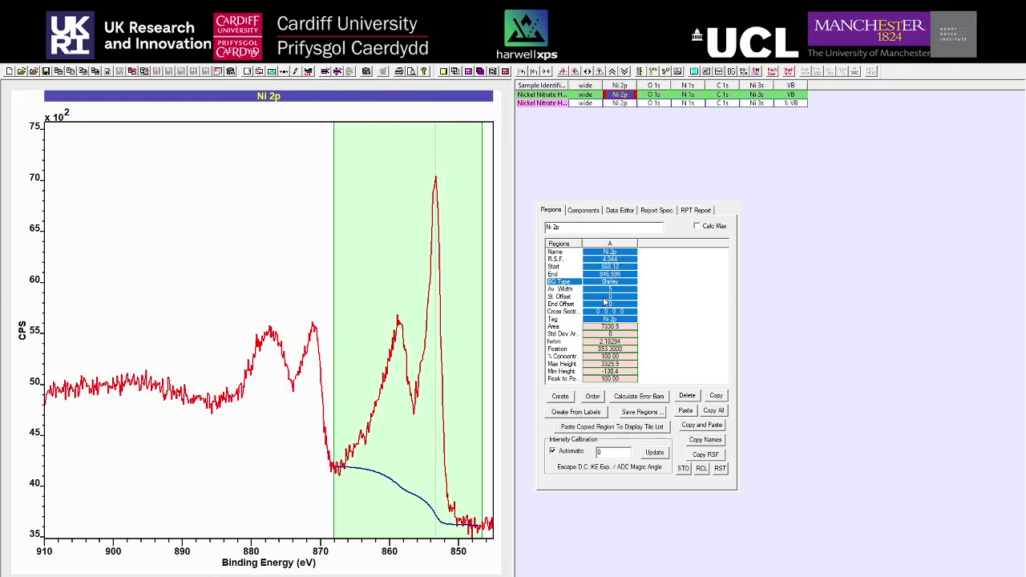
# Step: Set the Ni 2p region's start offset to 10 and its end offset to 5
pyautogui.click(602, 296)
pyautogui.write('10')
pyautogui.press('Return')
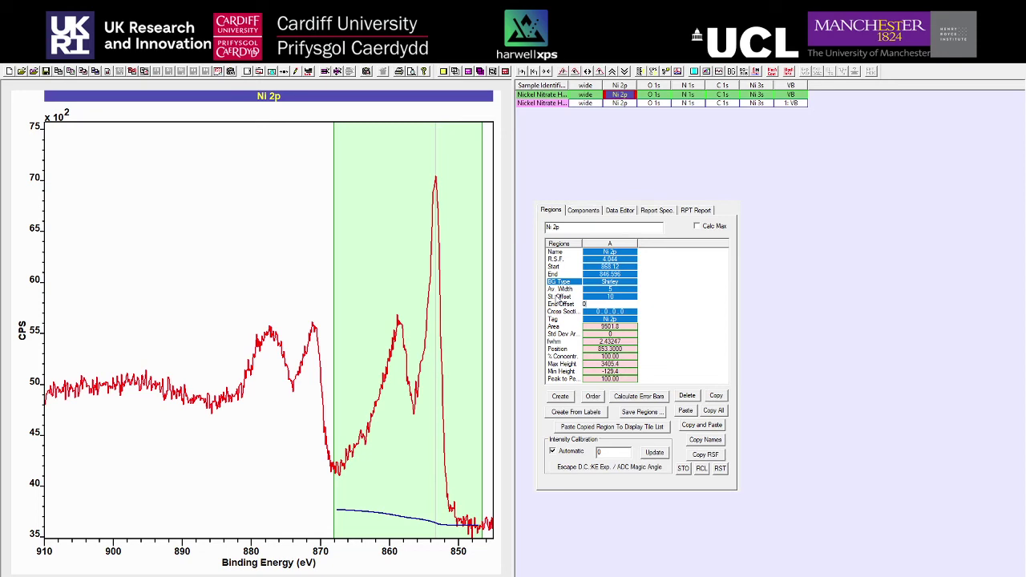
pyautogui.write('5')
pyautogui.press('Return')
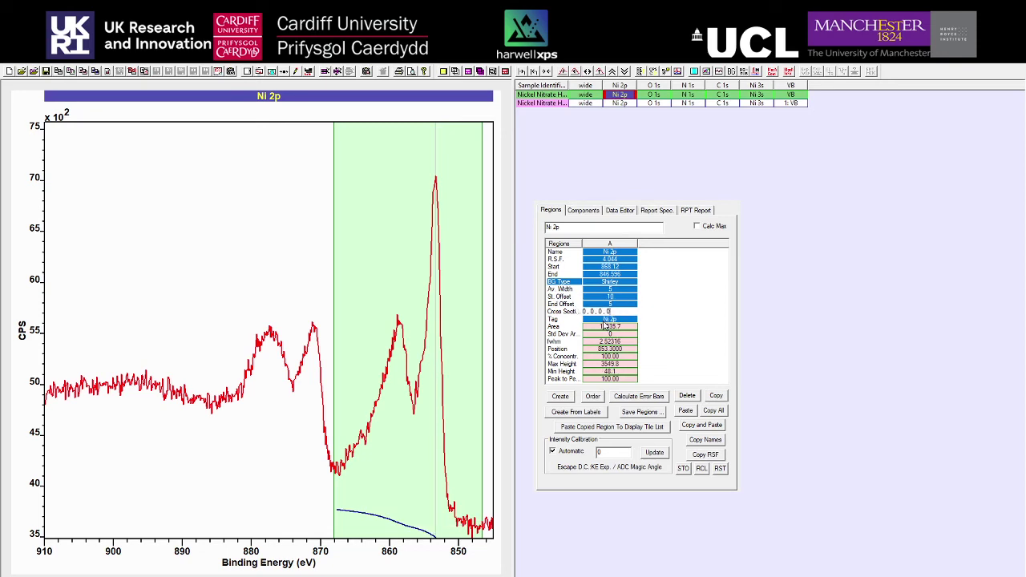
# Step: Reset the Ni 2p region's end offset and start offset to 0
pyautogui.click(605, 305)
pyautogui.write('0')
pyautogui.press('Return')
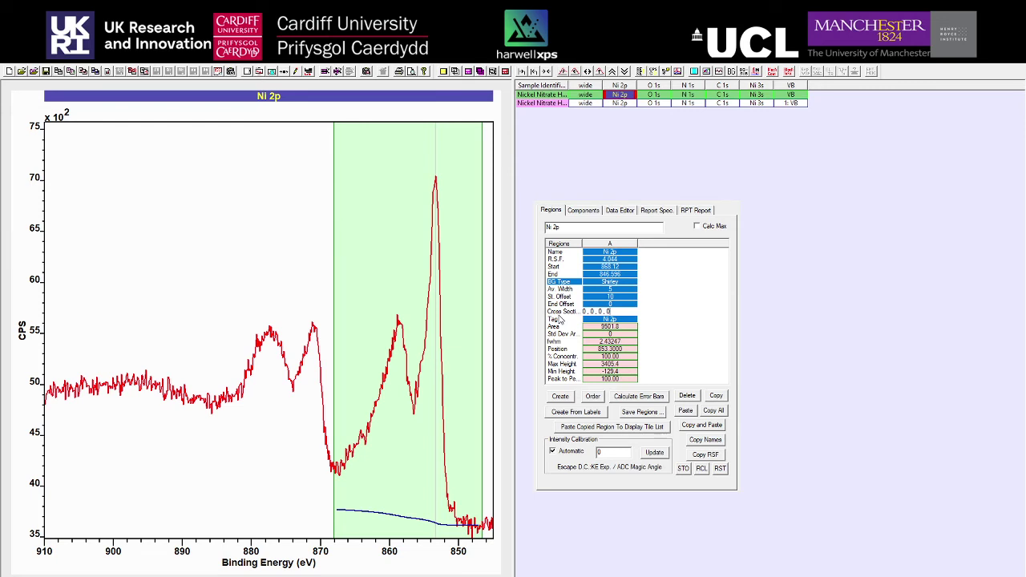
pyautogui.click(594, 296)
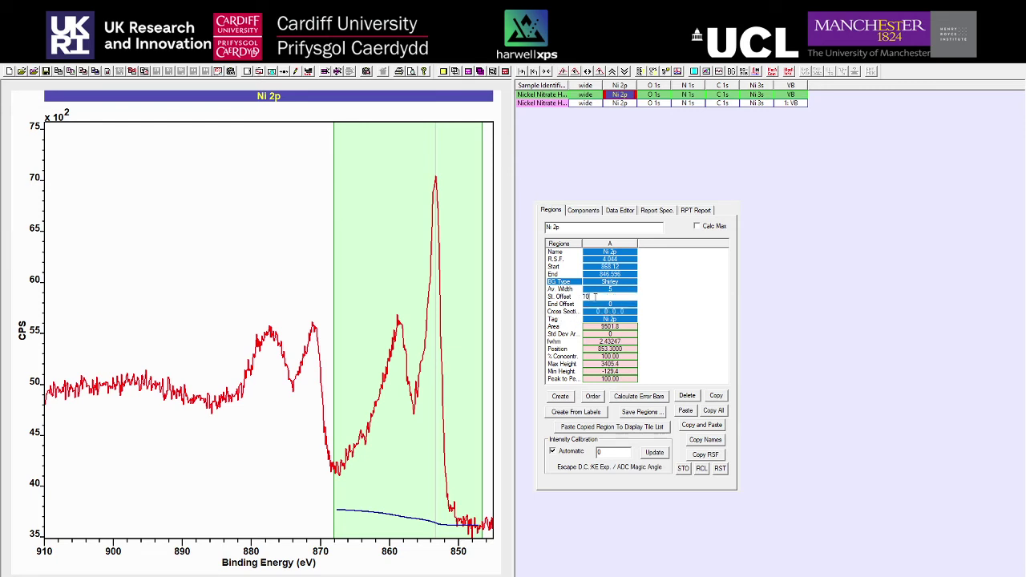
pyautogui.press('BackSpace')
pyautogui.press('BackSpace')
pyautogui.write('0')
pyautogui.press('Return')
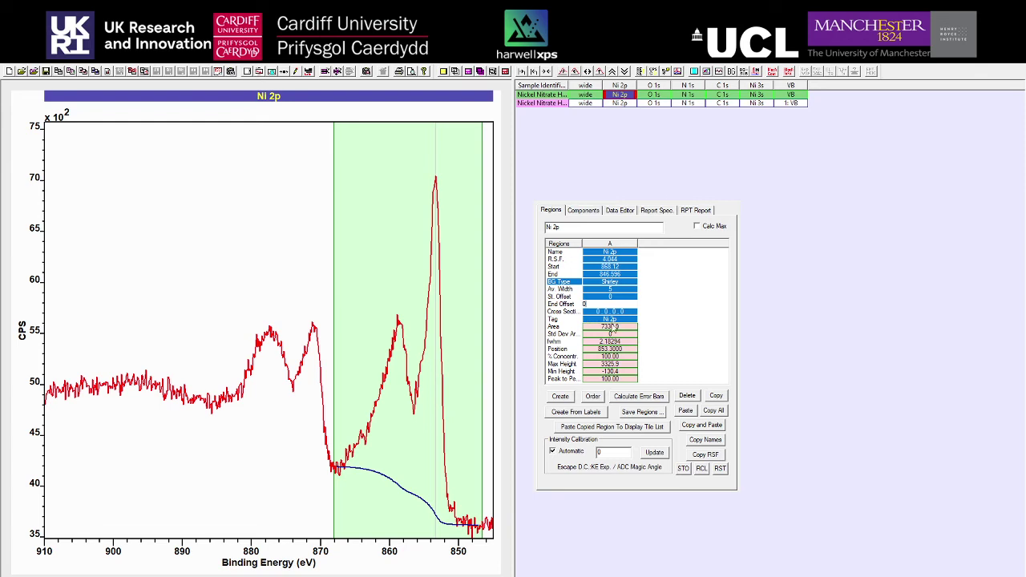
pyautogui.click(625, 311)
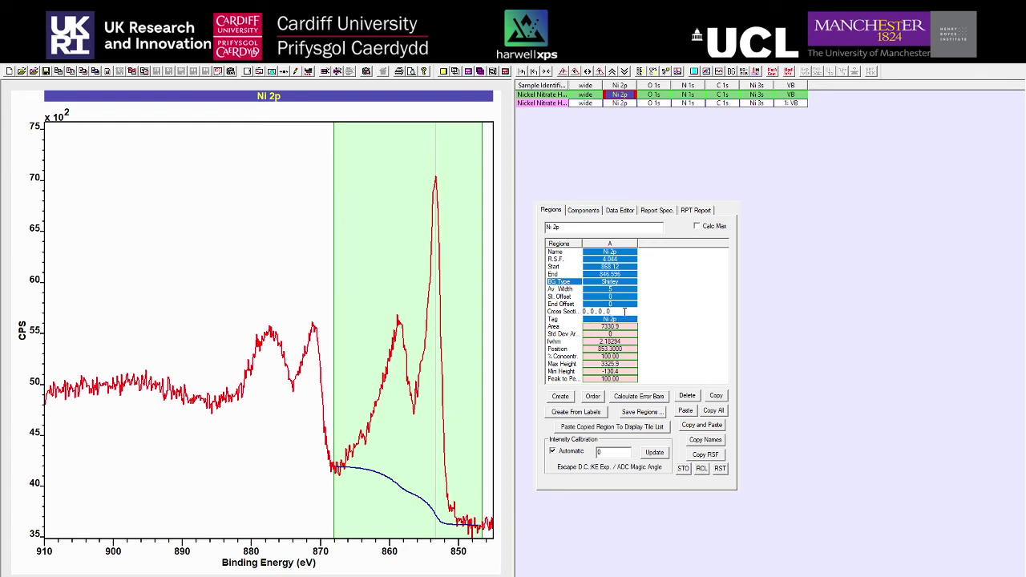
pyautogui.click(612, 318)
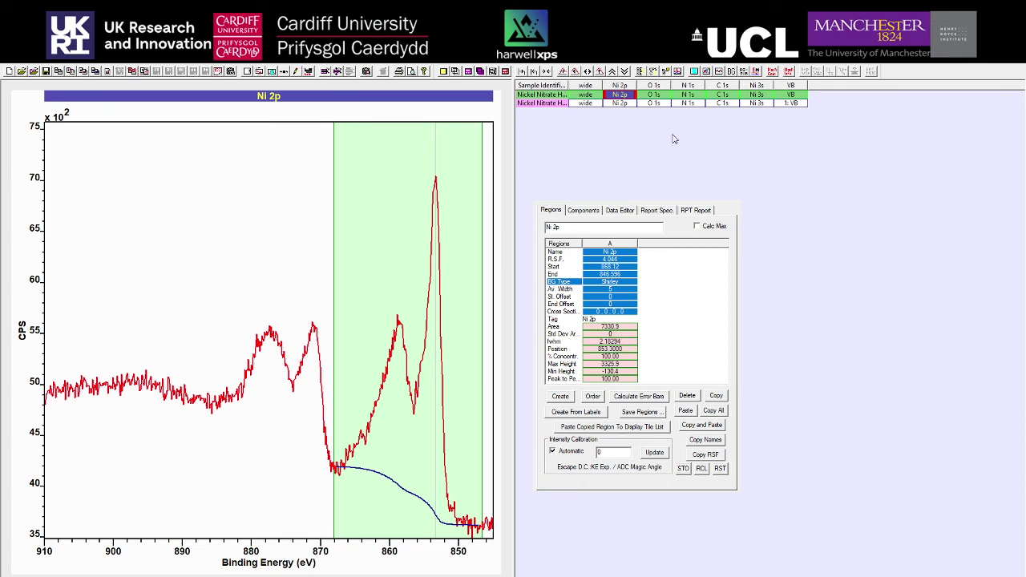
# Step: Create a quantification region on the O 1s spectrum running from about 534.4 eV to about 525.1 eV
pyautogui.click(657, 97)
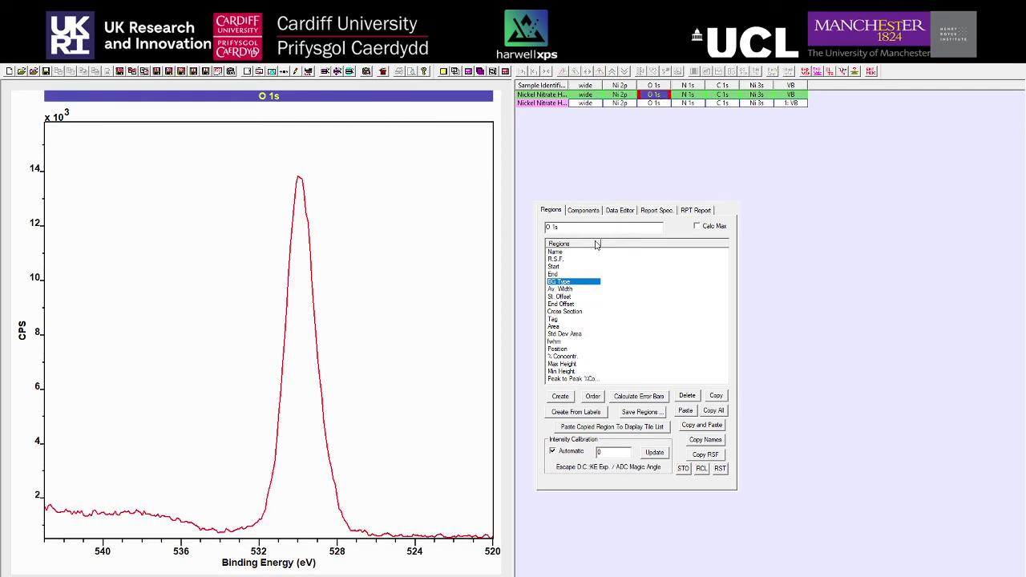
pyautogui.click(560, 396)
pyautogui.moveTo(57, 311); pyautogui.dragTo(213, 327)
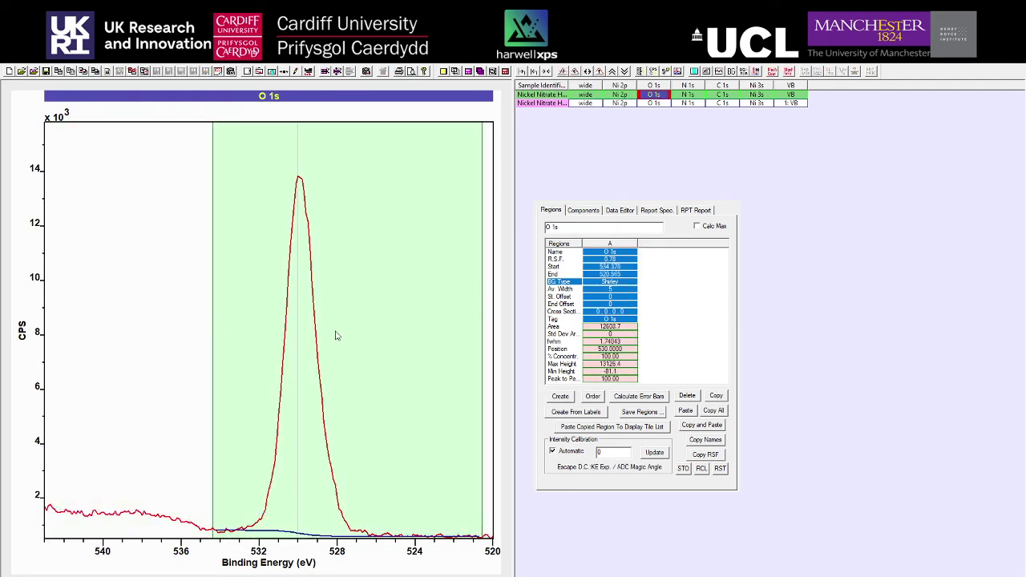
pyautogui.moveTo(480, 339); pyautogui.dragTo(393, 338)
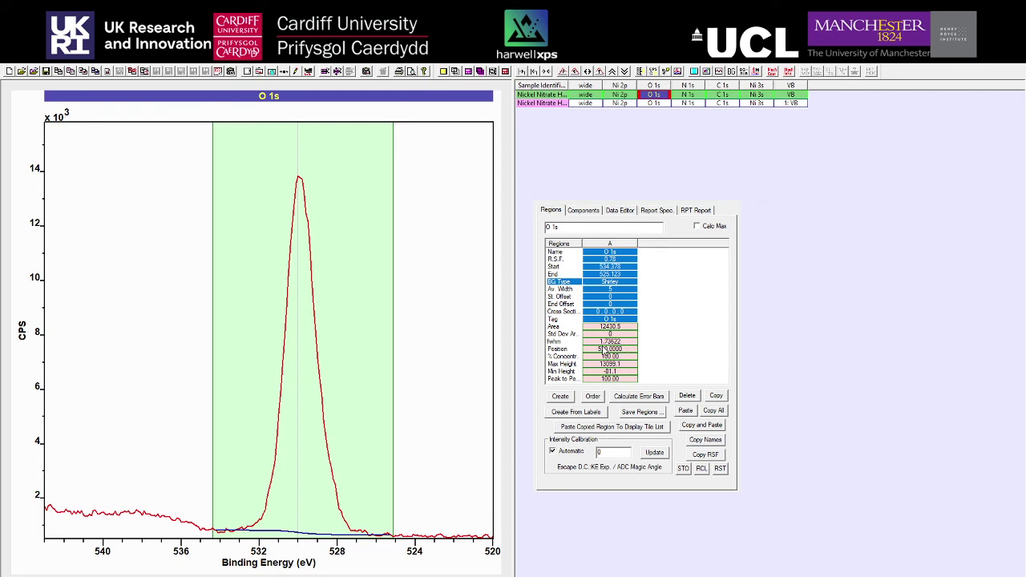
# Step: Shift the Ni 2p region to the higher binding energy peaks, from about 888.7 eV to about 867.2 eV
pyautogui.click(627, 96)
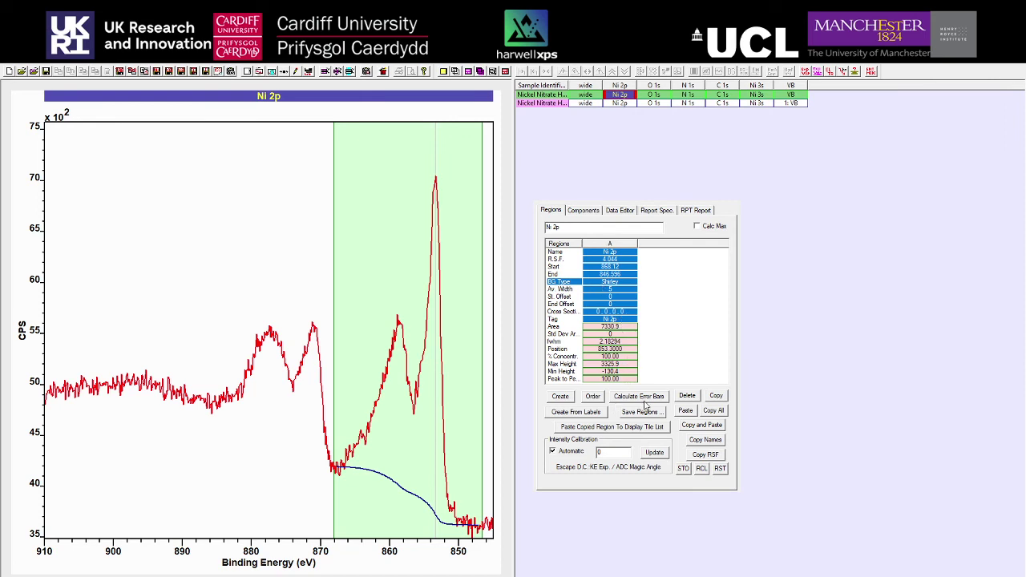
pyautogui.click(327, 298)
pyautogui.moveTo(340, 298); pyautogui.dragTo(190, 297)
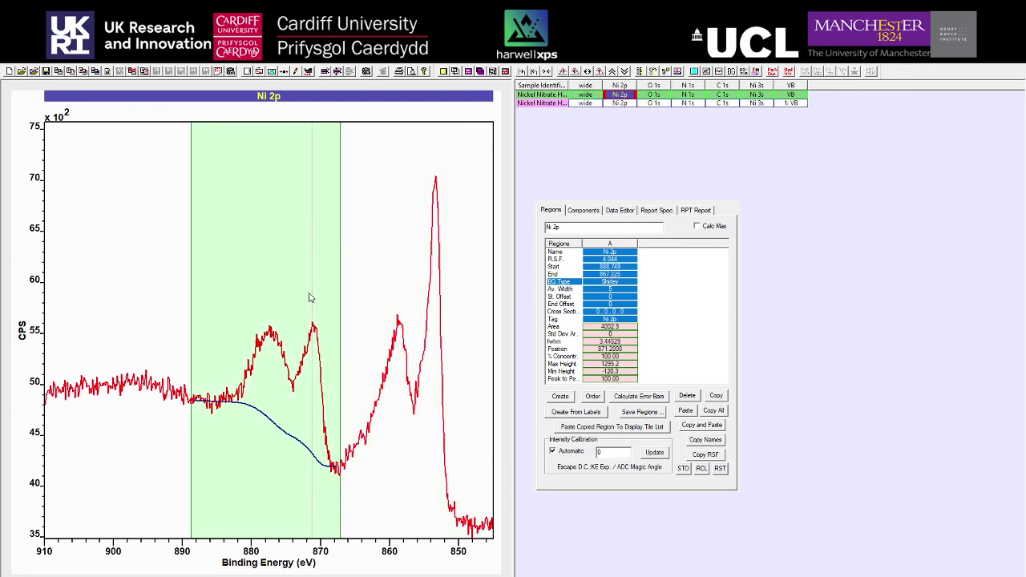
# Step: Add a second Ni 2p region over the lower binding energy peaks, from about 866.8 eV to about 847 eV
pyautogui.click(563, 396)
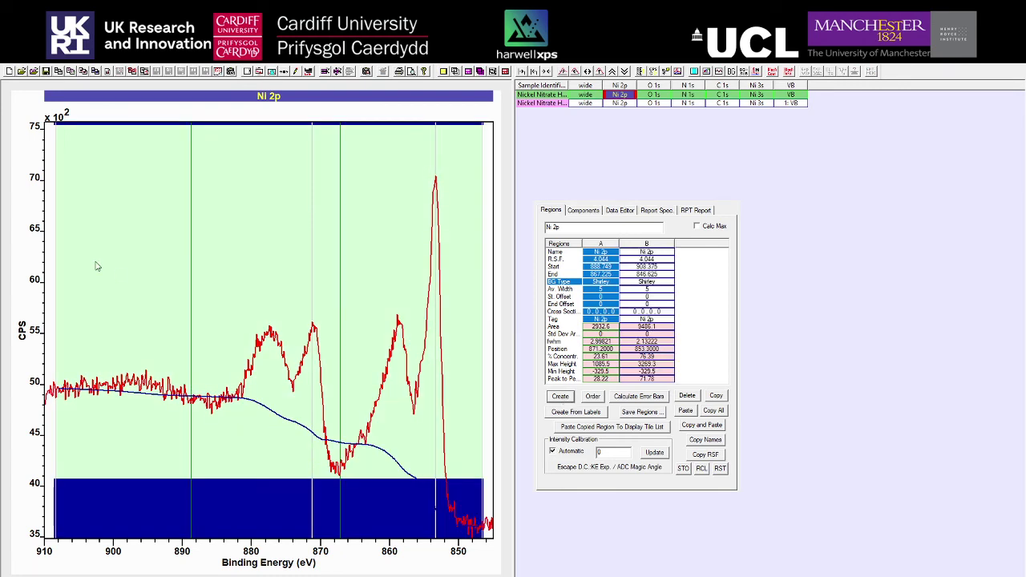
pyautogui.moveTo(351, 307); pyautogui.dragTo(343, 304)
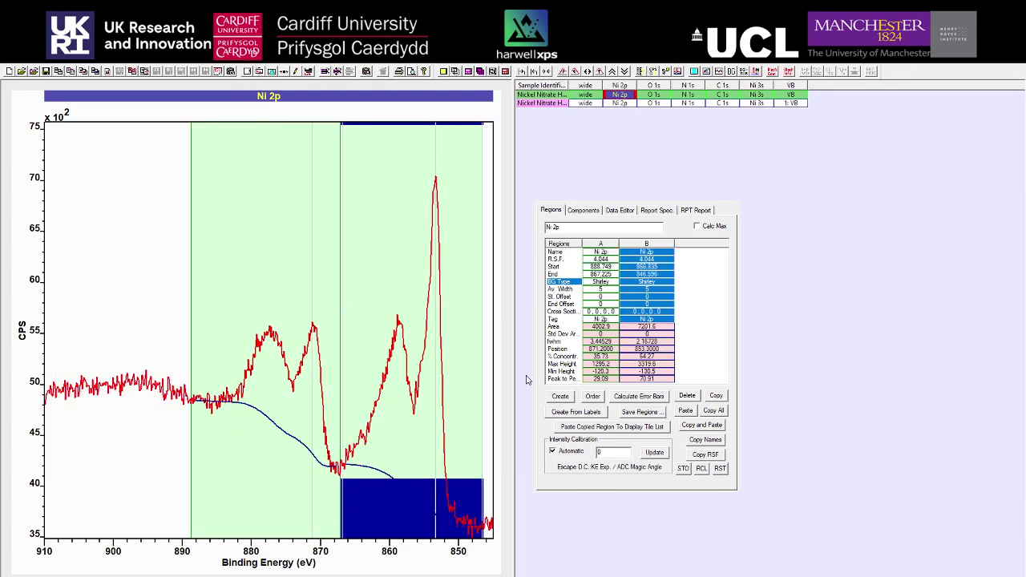
pyautogui.moveTo(480, 375); pyautogui.dragTo(476, 376)
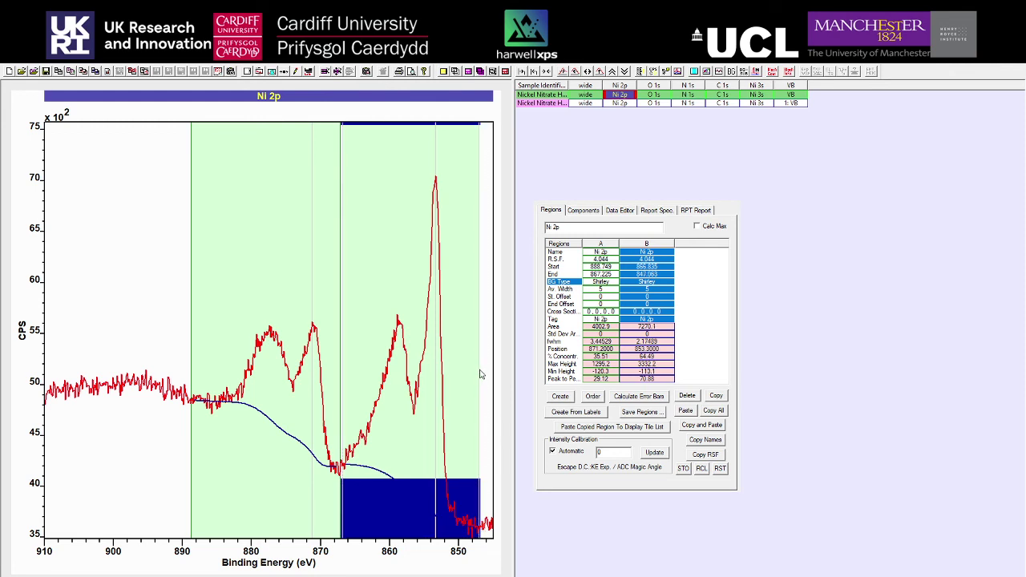
# Step: Delete the second Ni 2p region and extend the remaining one across both peak groups, ending at about 846.4 eV
pyautogui.click(687, 398)
pyautogui.moveTo(339, 308); pyautogui.dragTo(484, 331)
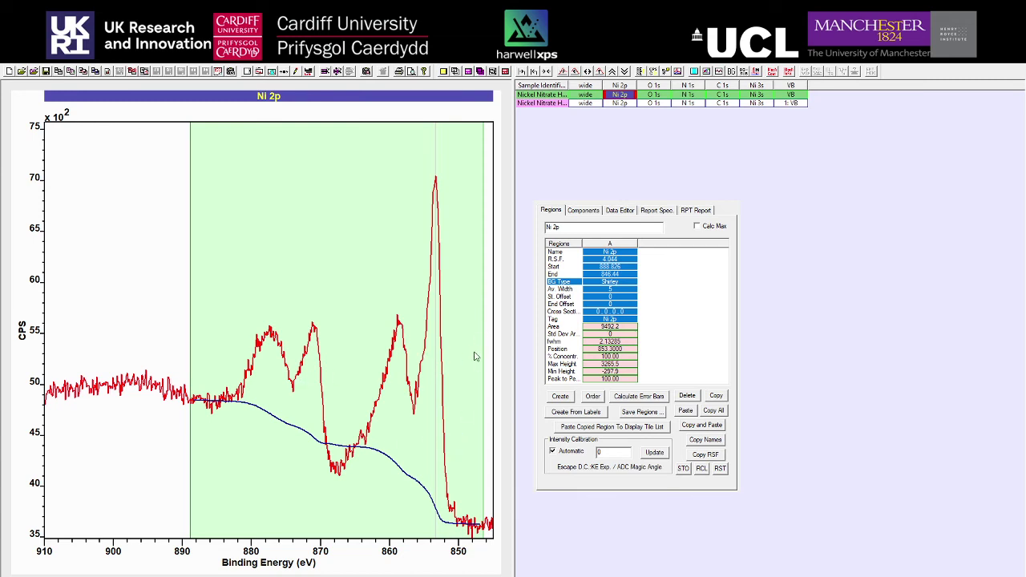
# Step: Split the Ni 2p quantification into two regions, about 886.5 to 867.5 eV and about 867.1 to 846.9 eV
pyautogui.moveTo(483, 351); pyautogui.dragTo(339, 355)
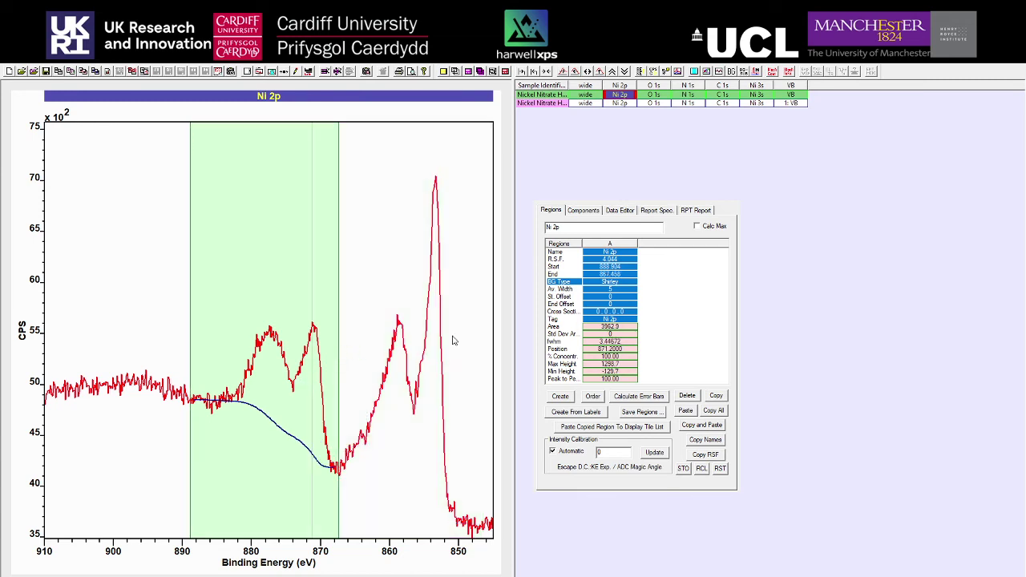
pyautogui.click(560, 400)
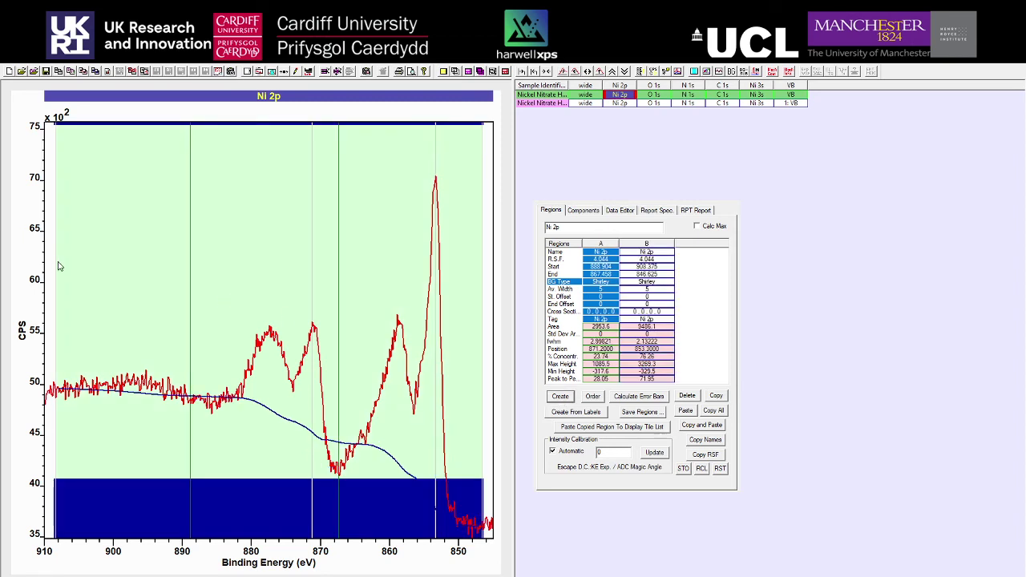
pyautogui.moveTo(57, 265); pyautogui.dragTo(342, 316)
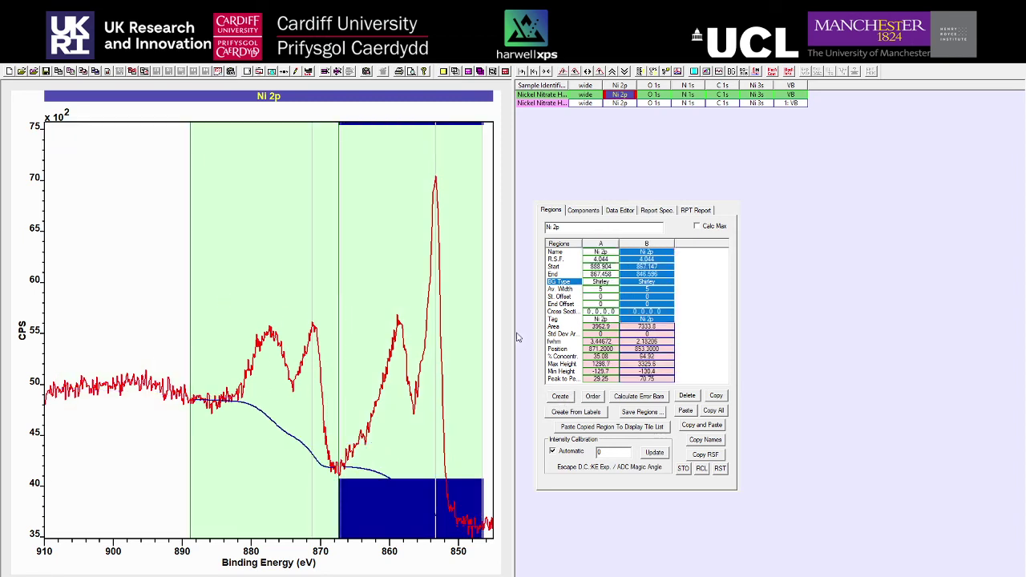
pyautogui.moveTo(483, 333); pyautogui.dragTo(481, 333)
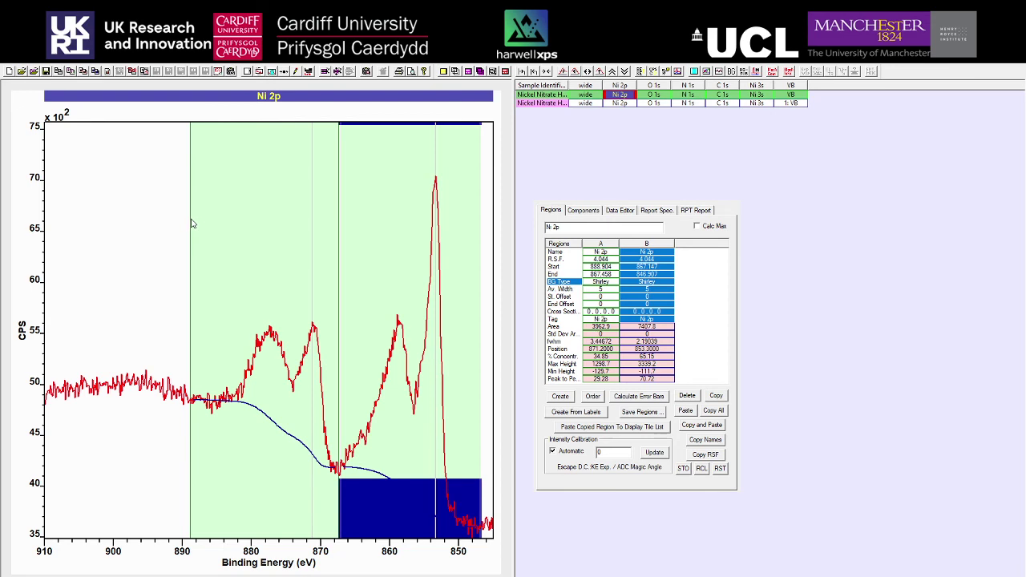
pyautogui.moveTo(192, 222); pyautogui.dragTo(207, 224)
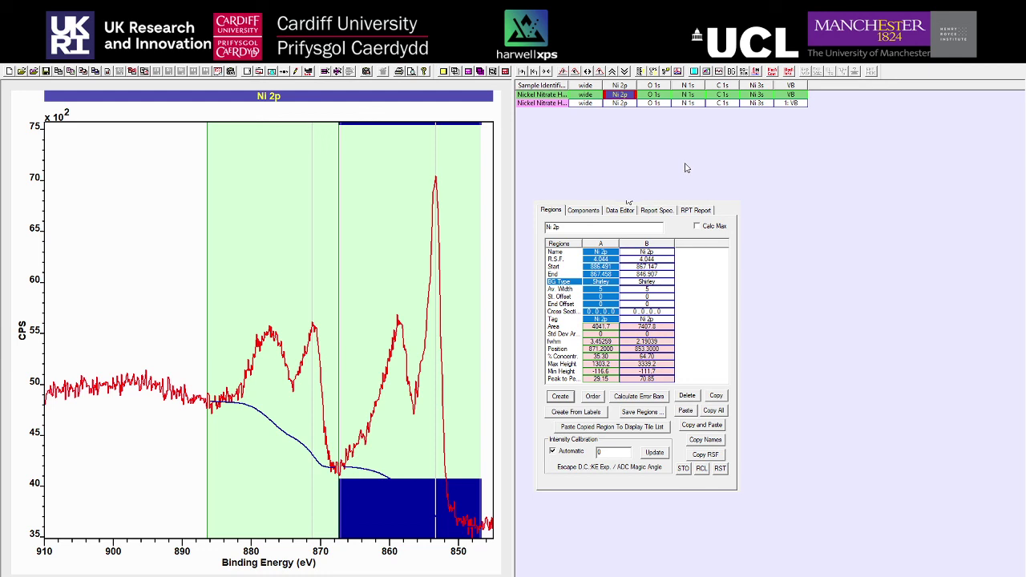
# Step: Review the O 1s, N 1s, Ni 3s and C 1s spectra and their regions, and return to the Ni 2p spectrum
pyautogui.click(653, 95)
pyautogui.click(687, 94)
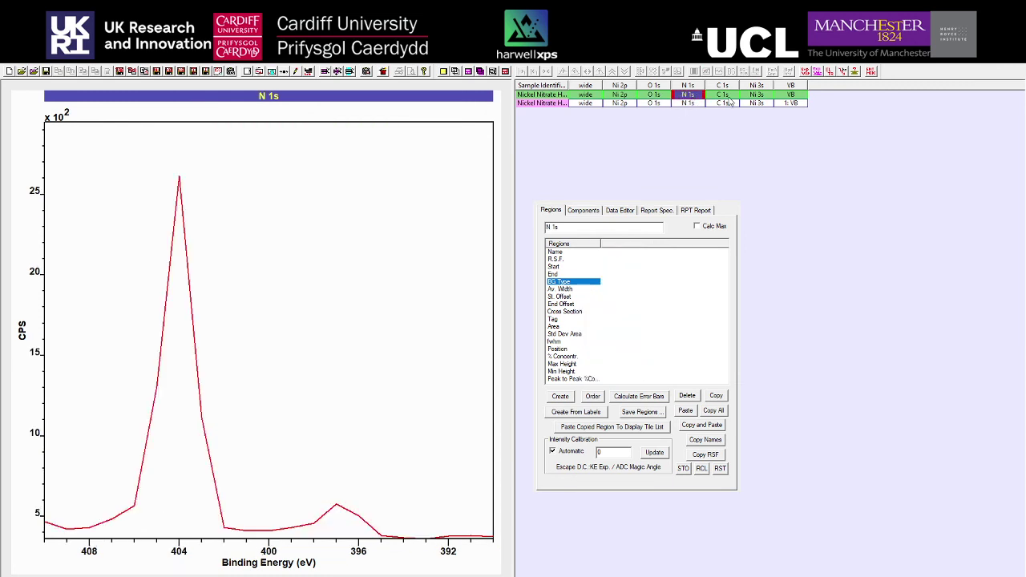
pyautogui.click(722, 95)
pyautogui.click(759, 96)
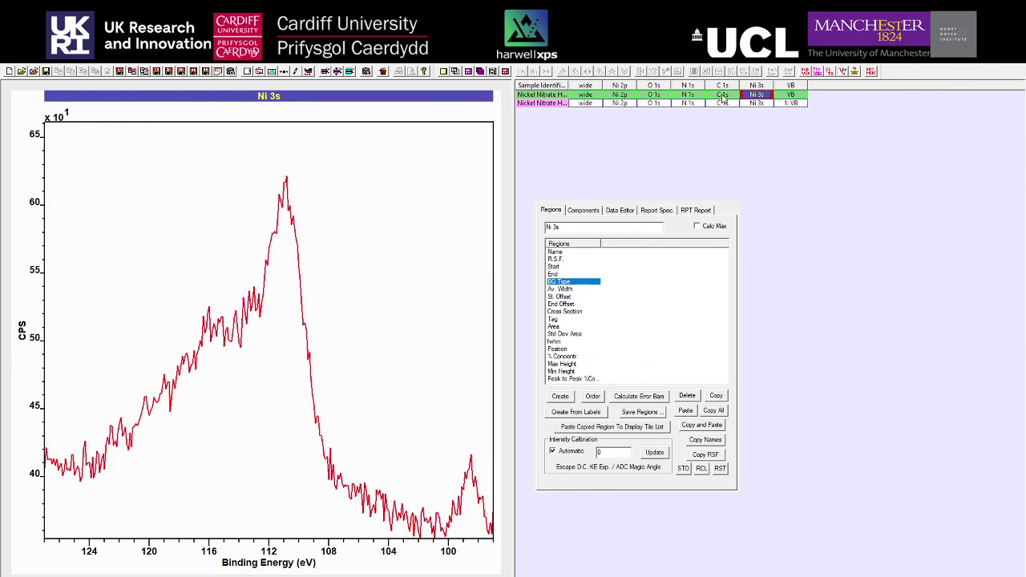
pyautogui.click(722, 95)
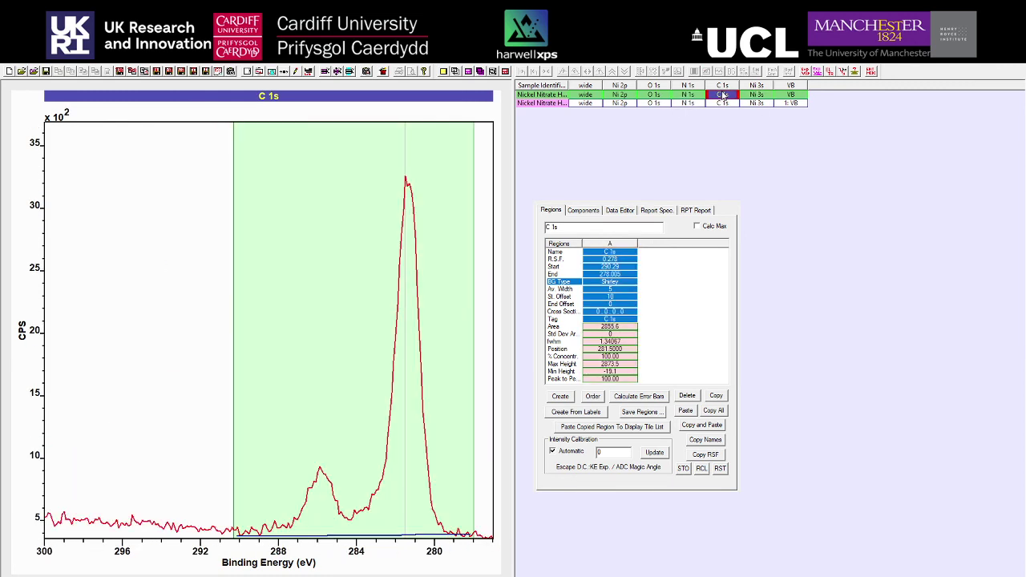
pyautogui.click(618, 282)
pyautogui.click(622, 95)
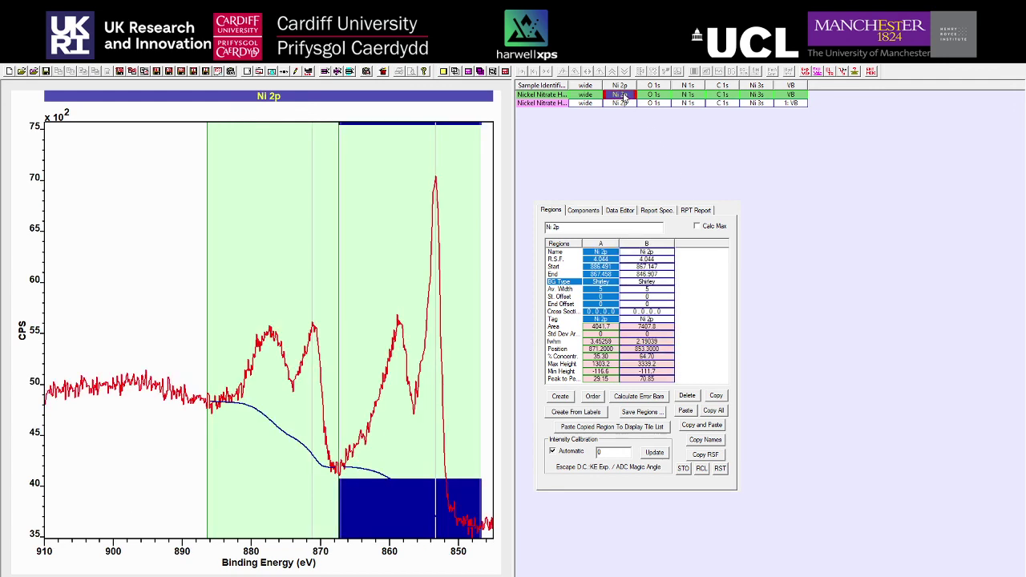